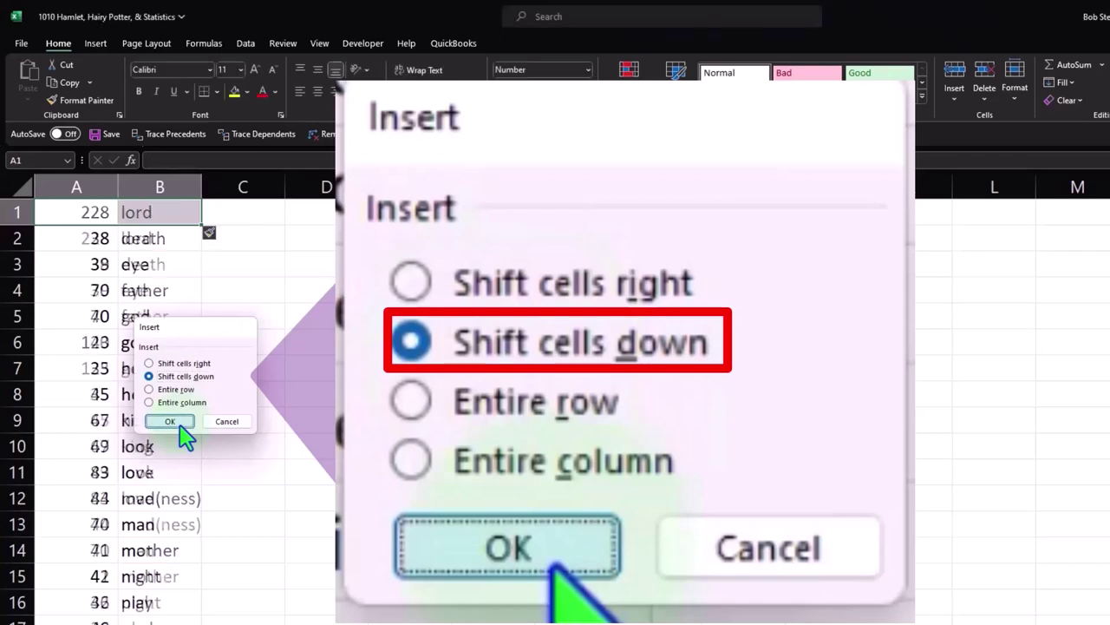
- Shift the data down one row and type a 'Words' header into cell A1
click(181, 425)
click(162, 316)
click(95, 213)
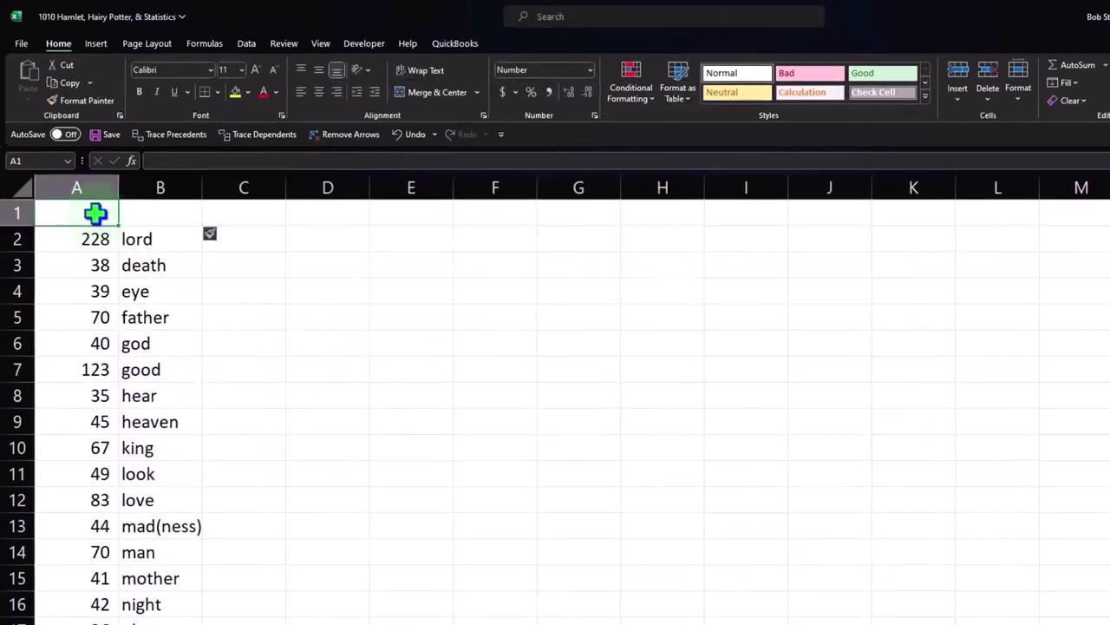
text(Wor)
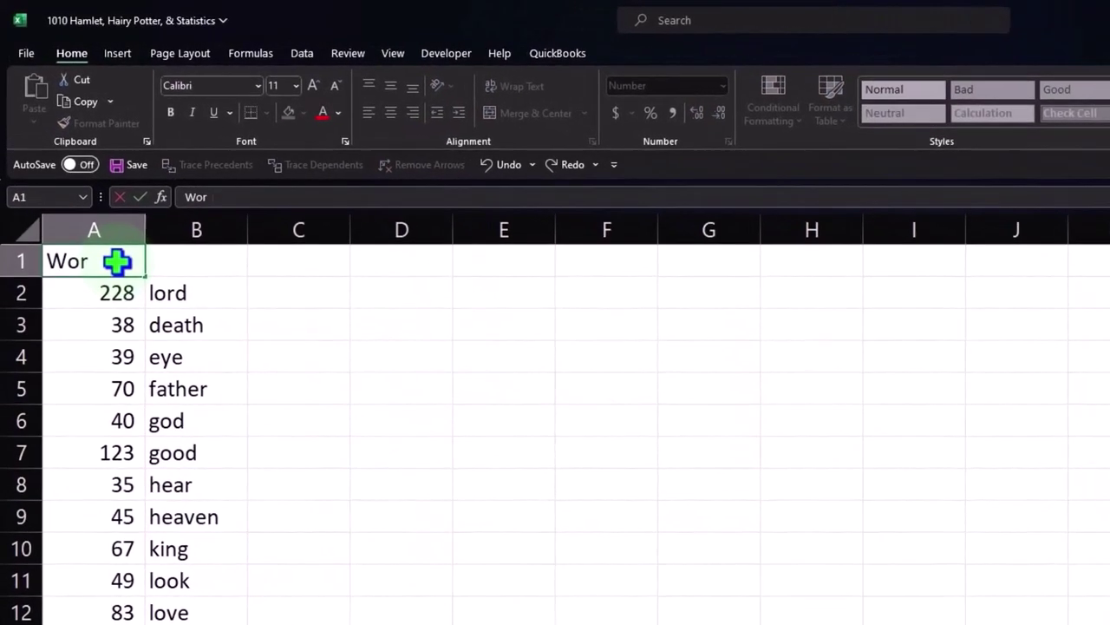
text(ds)
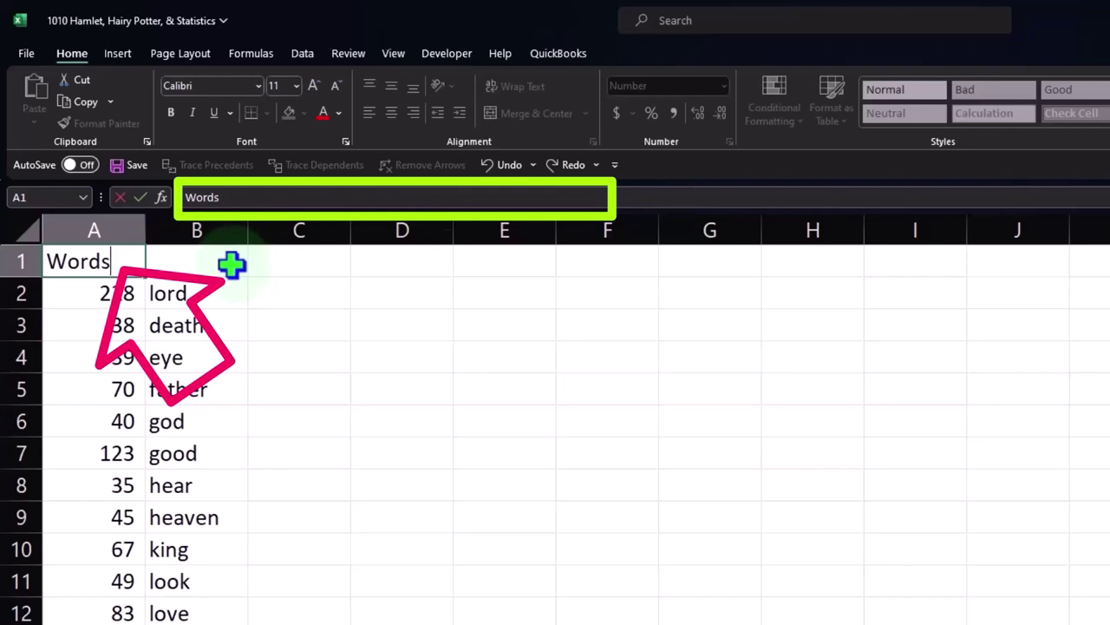
click(231, 265)
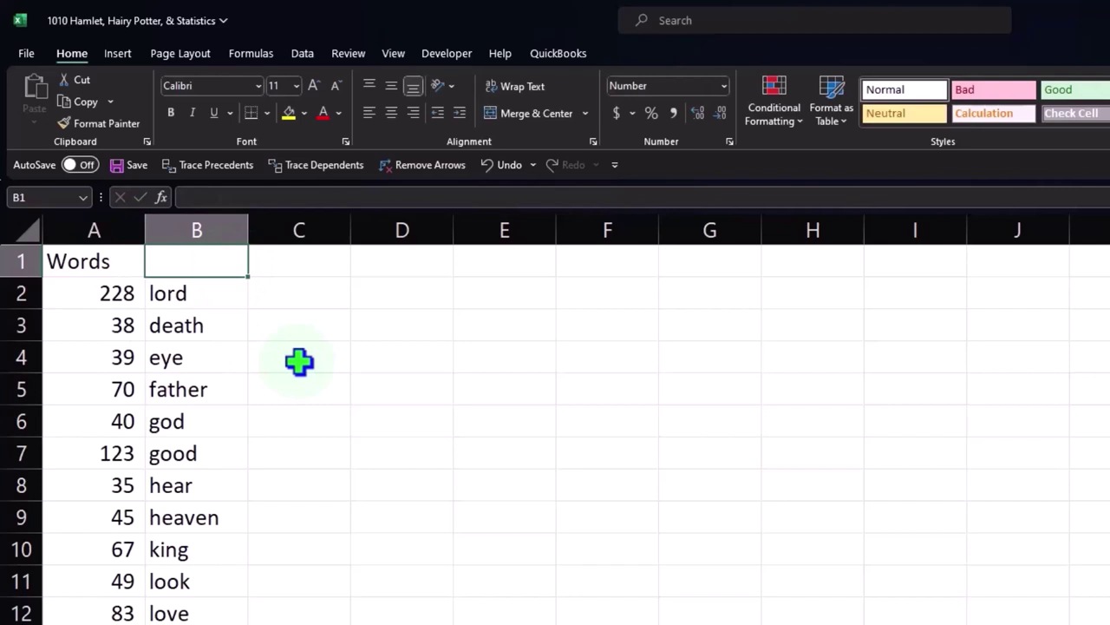
- Revise the A1 header and label cell B1 'Words' above the word list
key(Left)
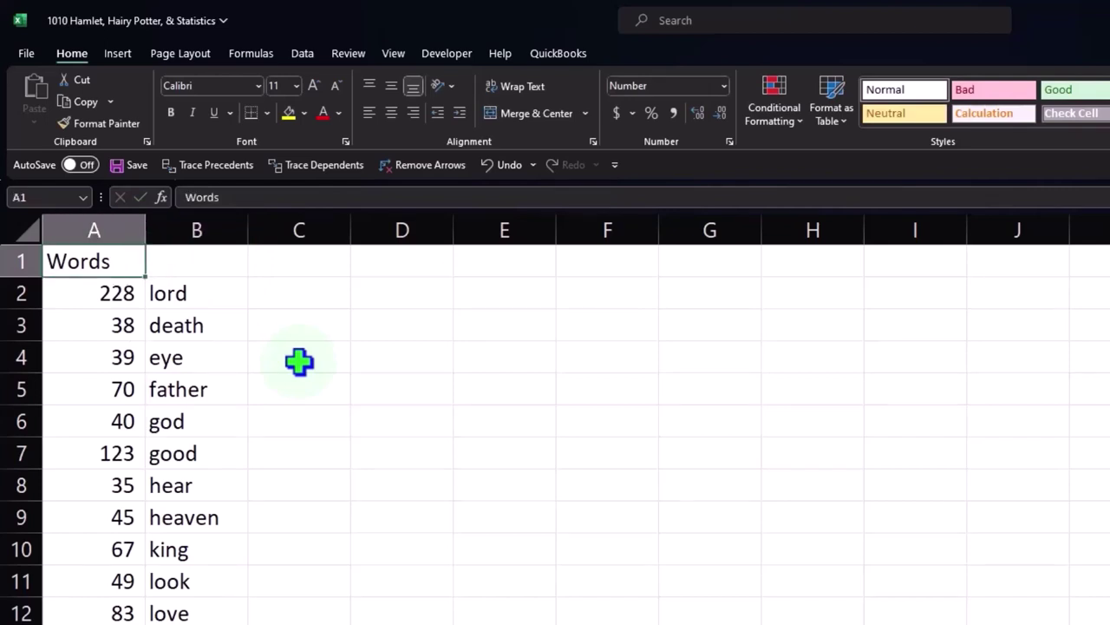
double_click(115, 260)
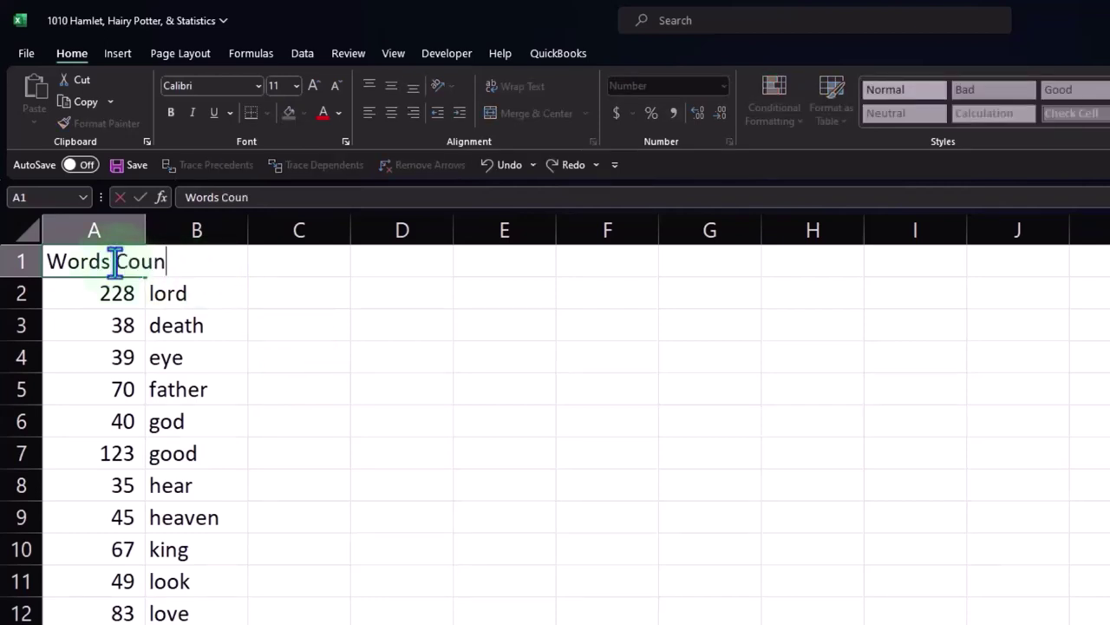
key(Return)
key(Right)
key(Up)
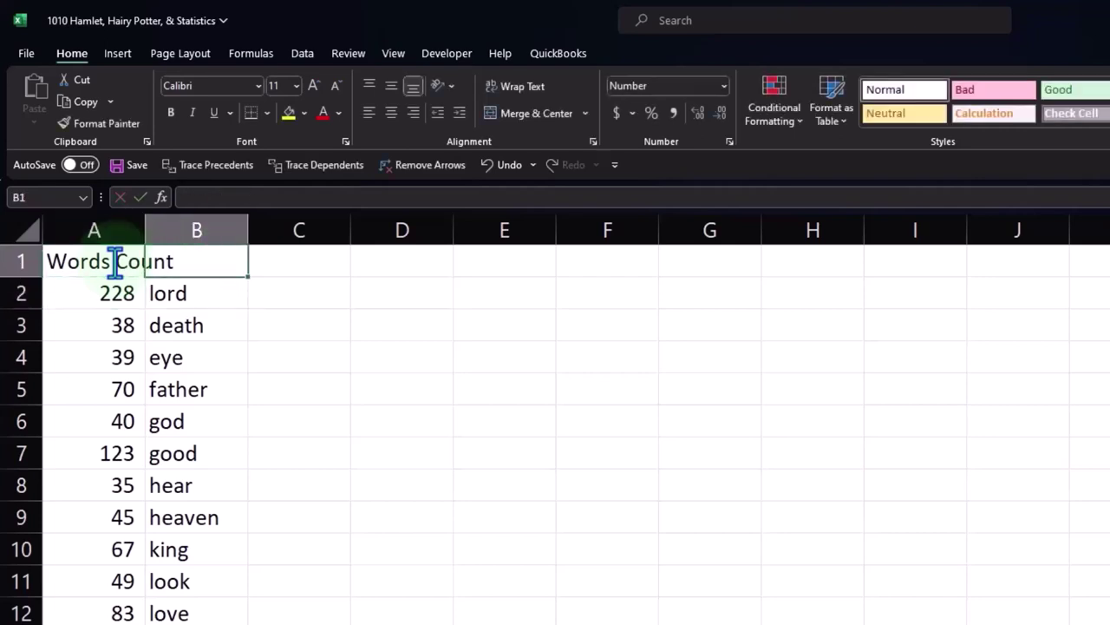
text(World)
key(BackSpace)
key(BackSpace)
text(ds)
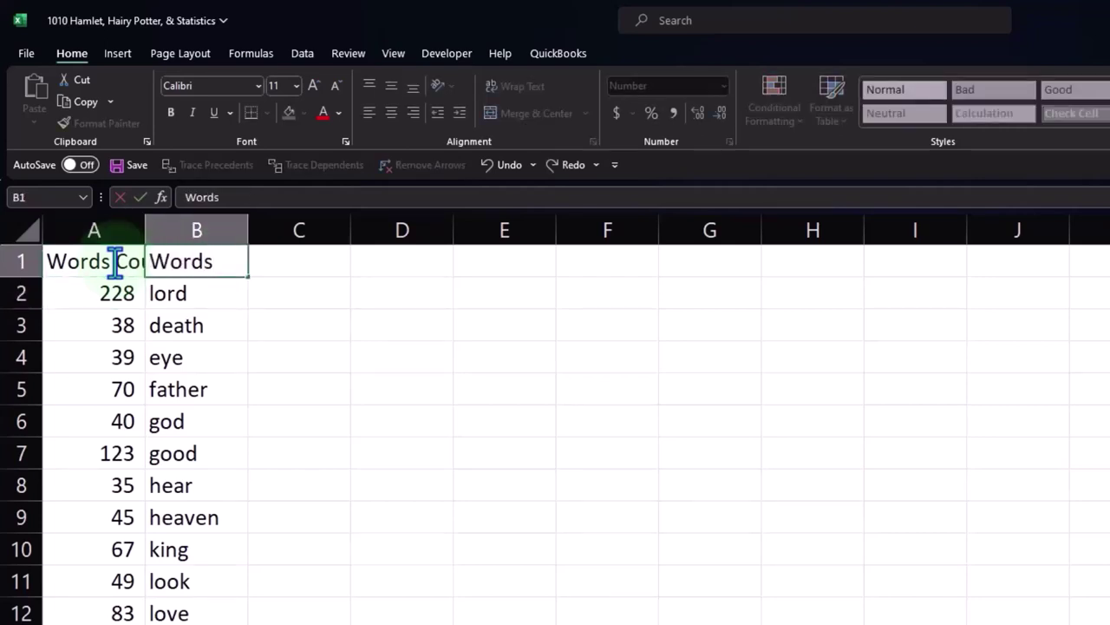
key(Return)
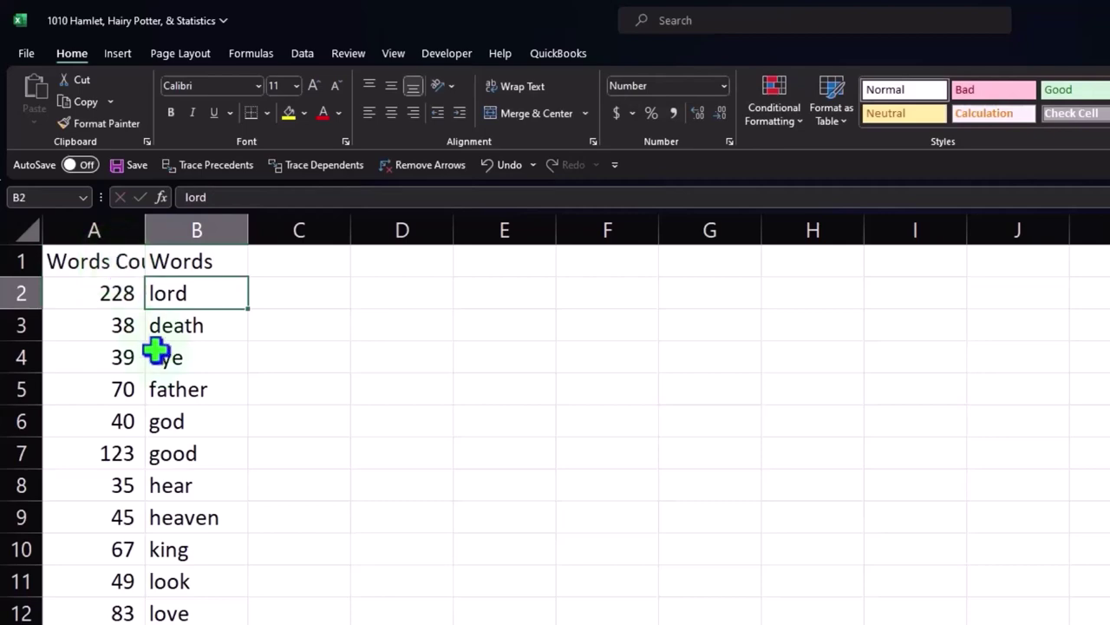
- Finalize the A1 header as 'Words Count' and select cell B1
double_click(113, 258)
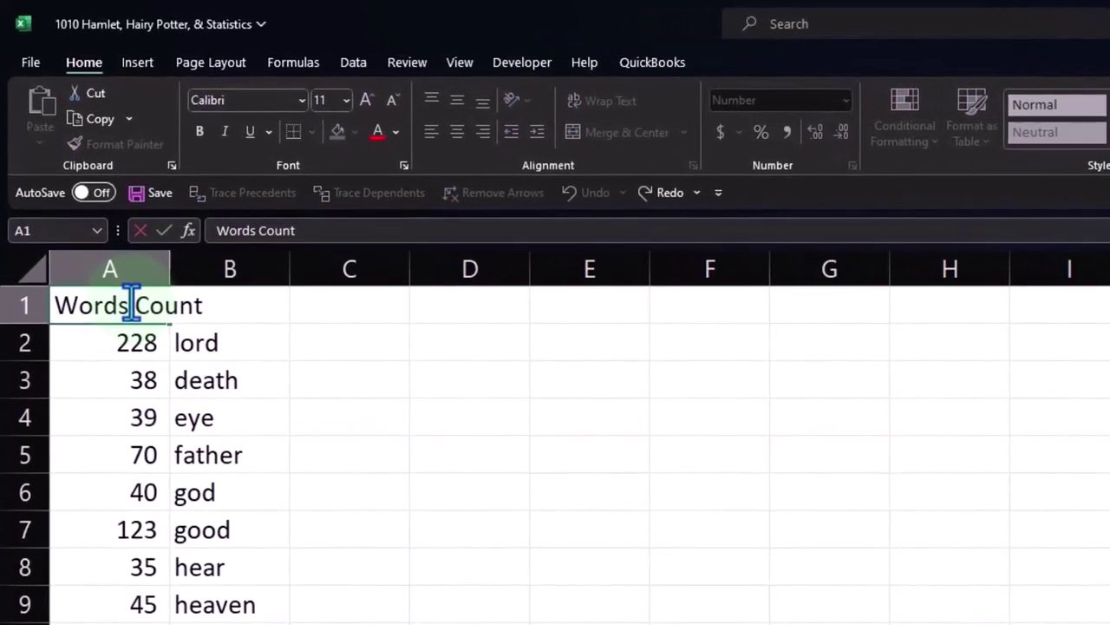
key(Return)
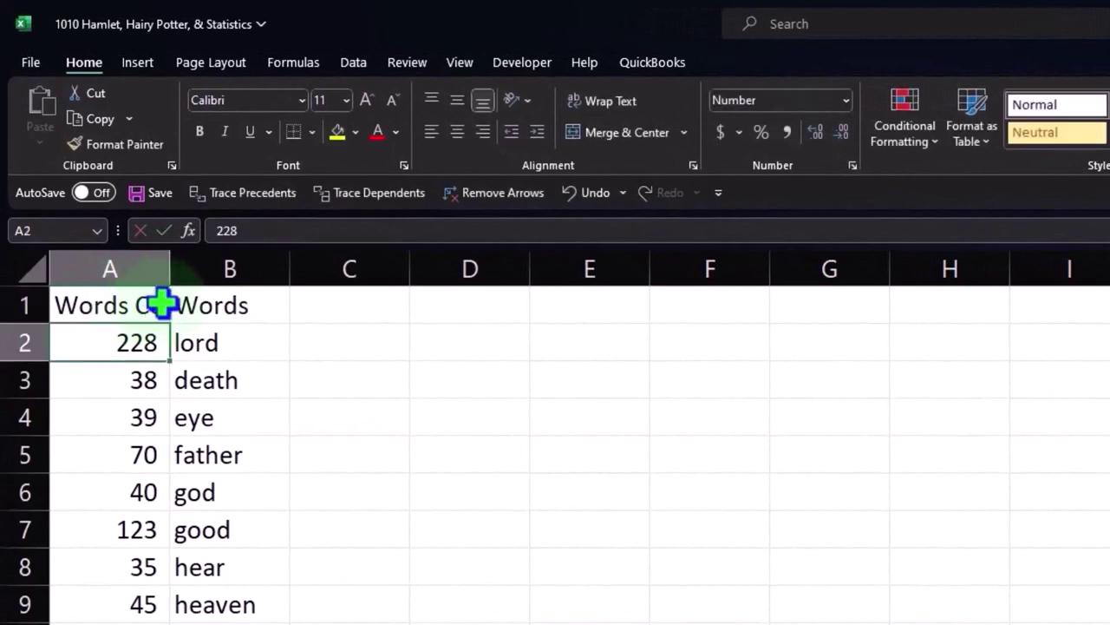
click(193, 304)
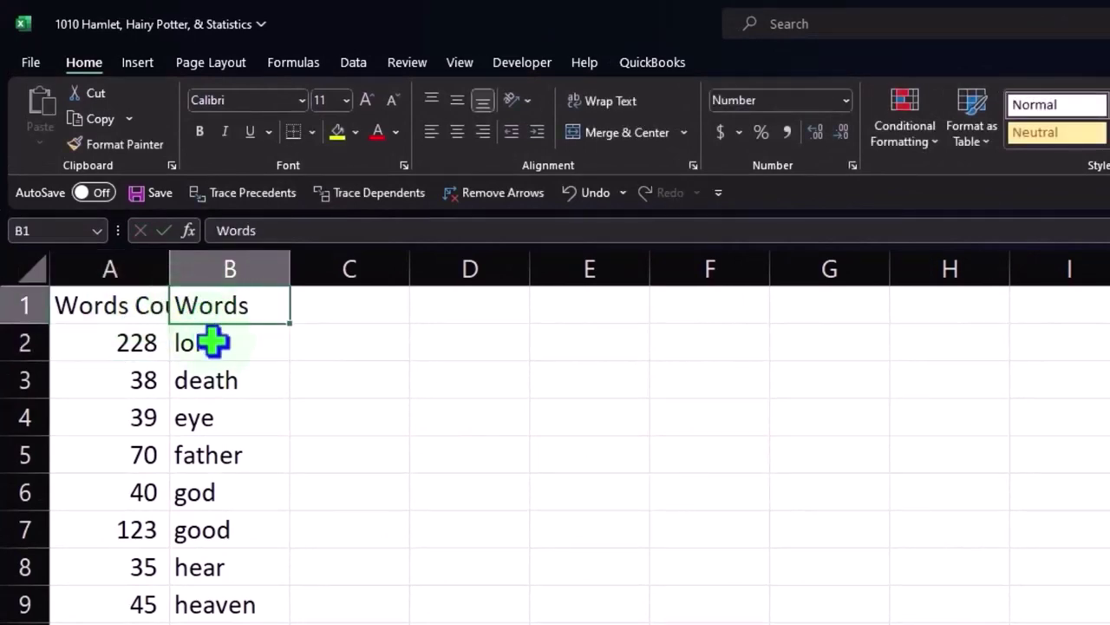
drag(168, 266, 174, 268)
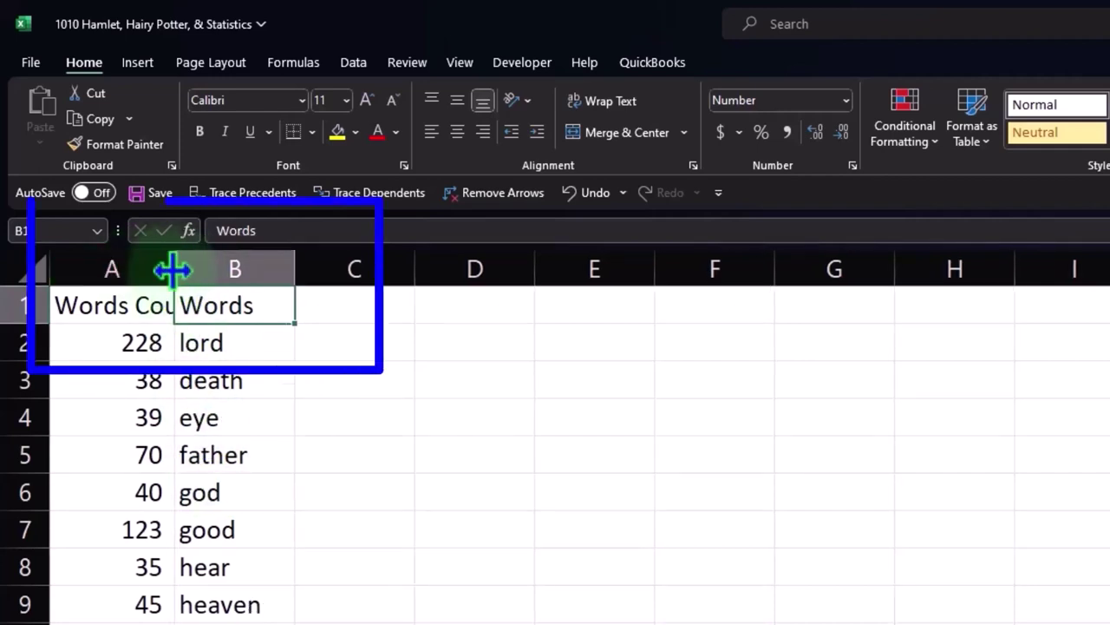
drag(172, 271, 223, 274)
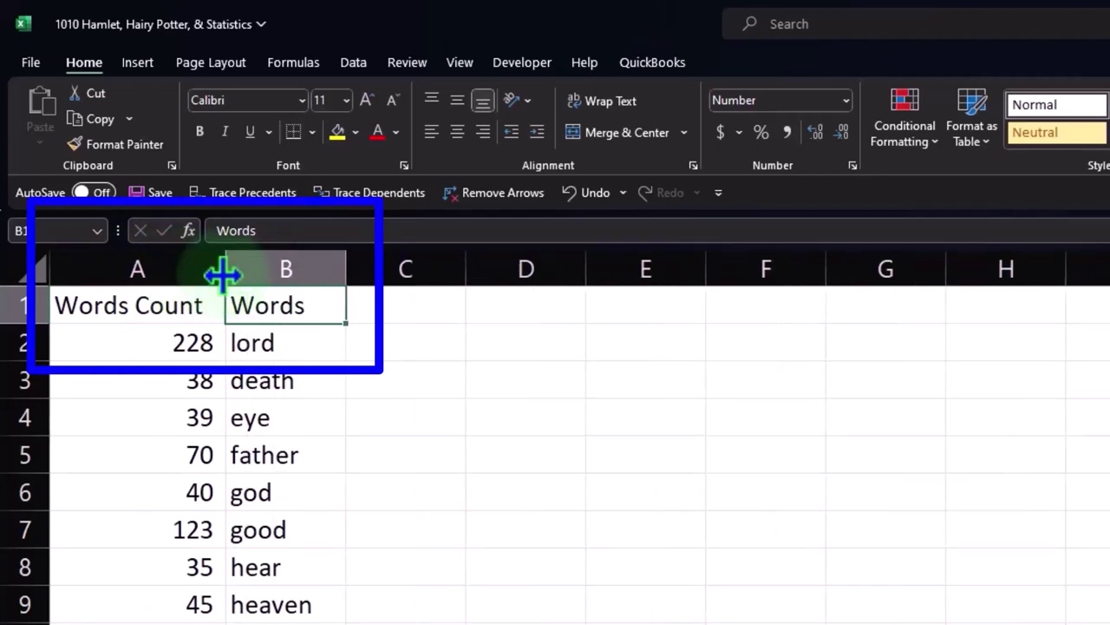
drag(223, 274, 163, 278)
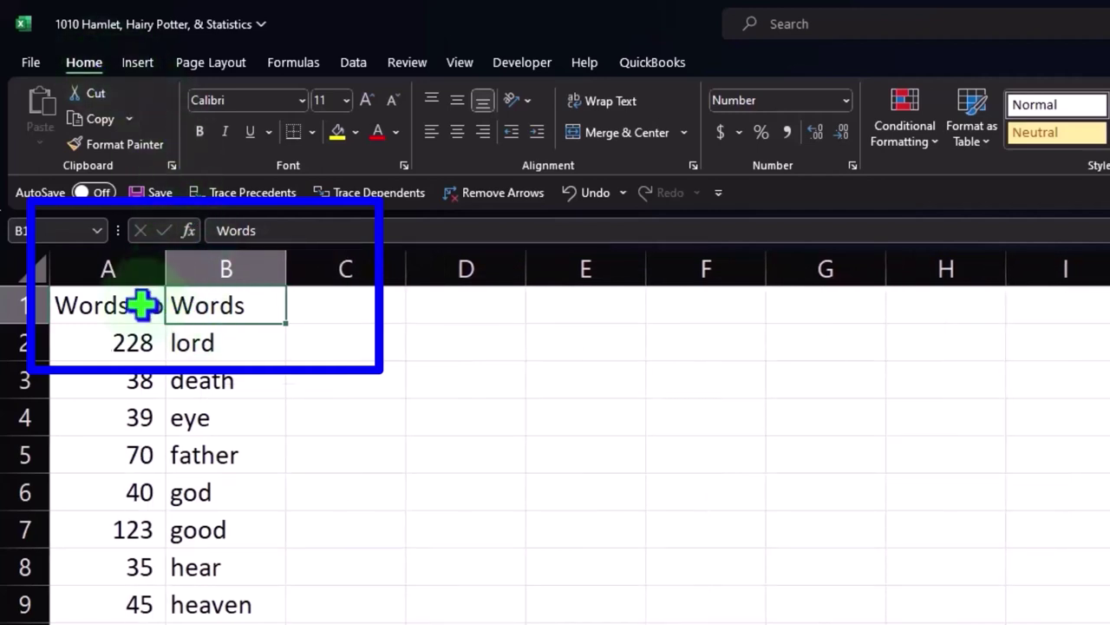
drag(148, 301, 178, 297)
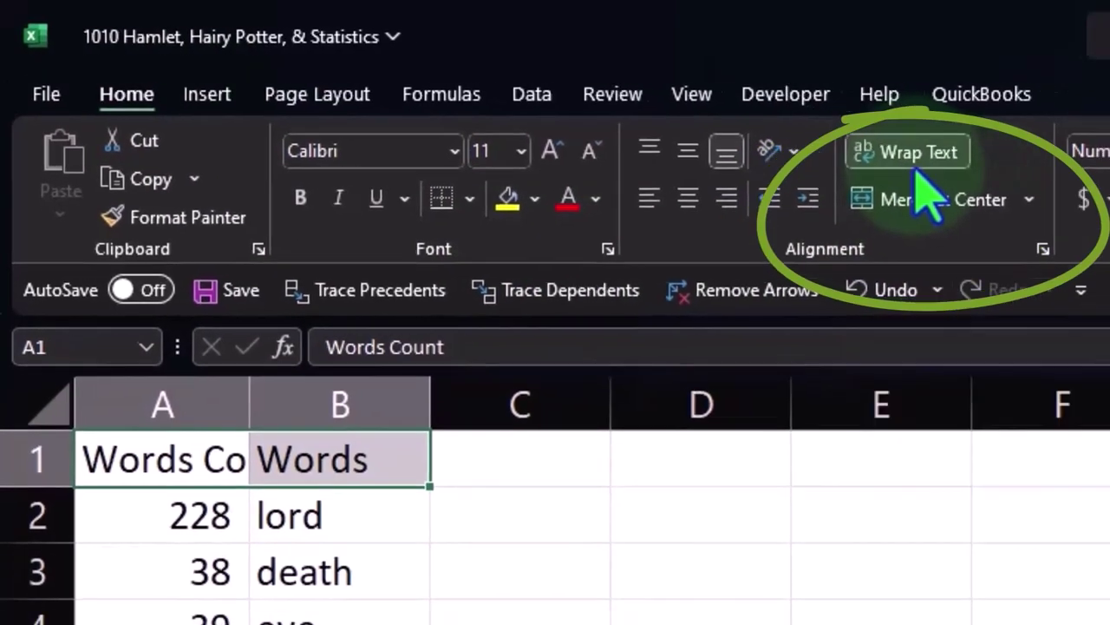
- Give headers A1:B1 wrapped text, top alignment and horizontal centering, then reselect them
click(965, 165)
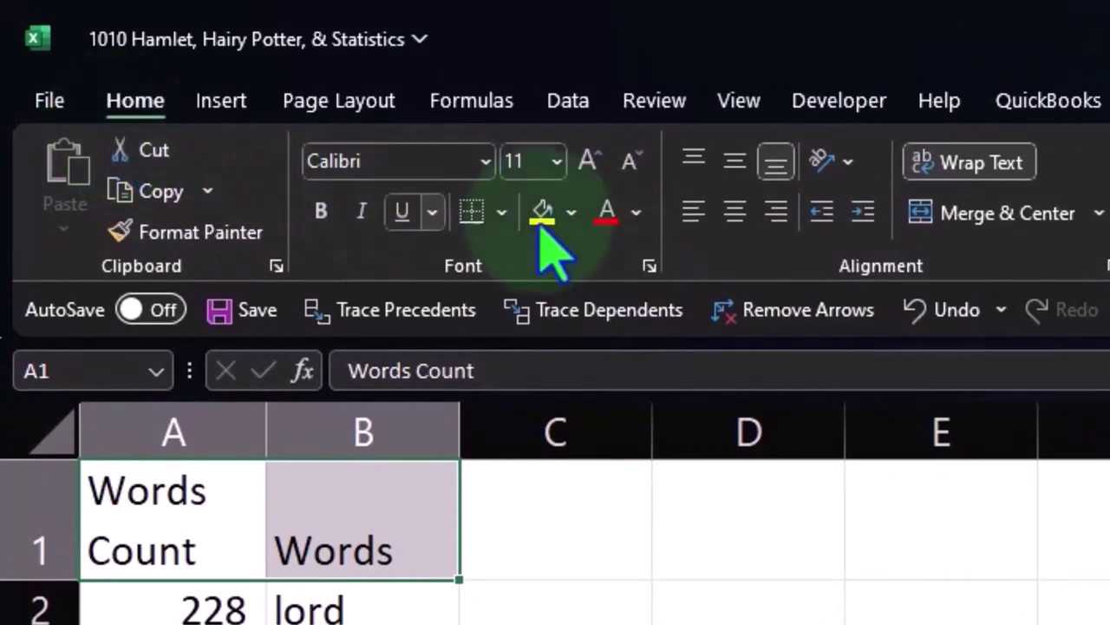
click(736, 163)
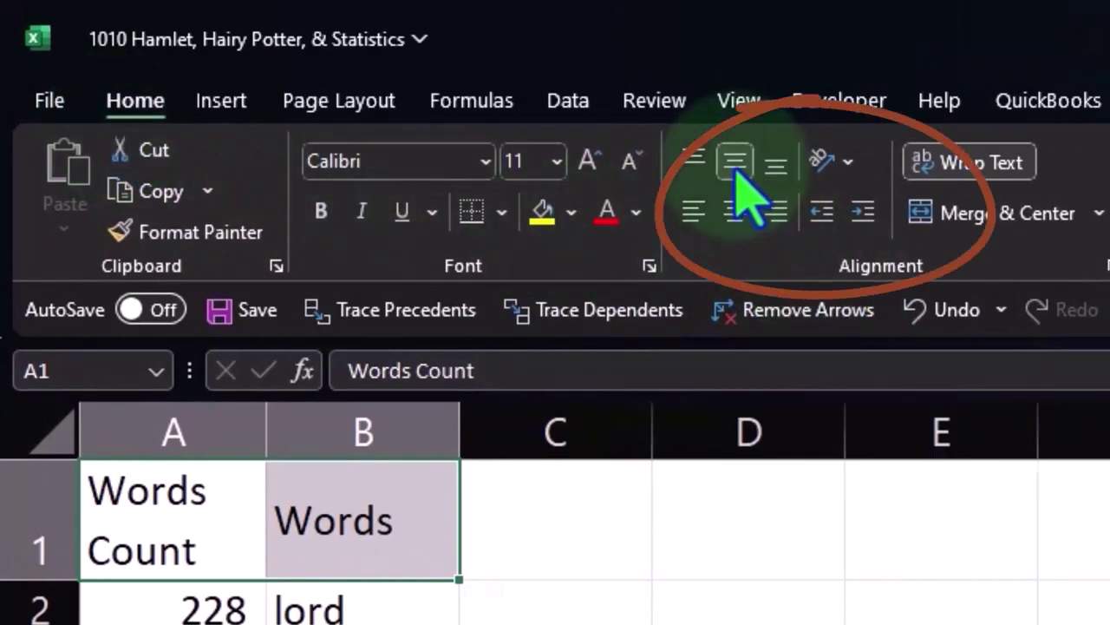
click(696, 162)
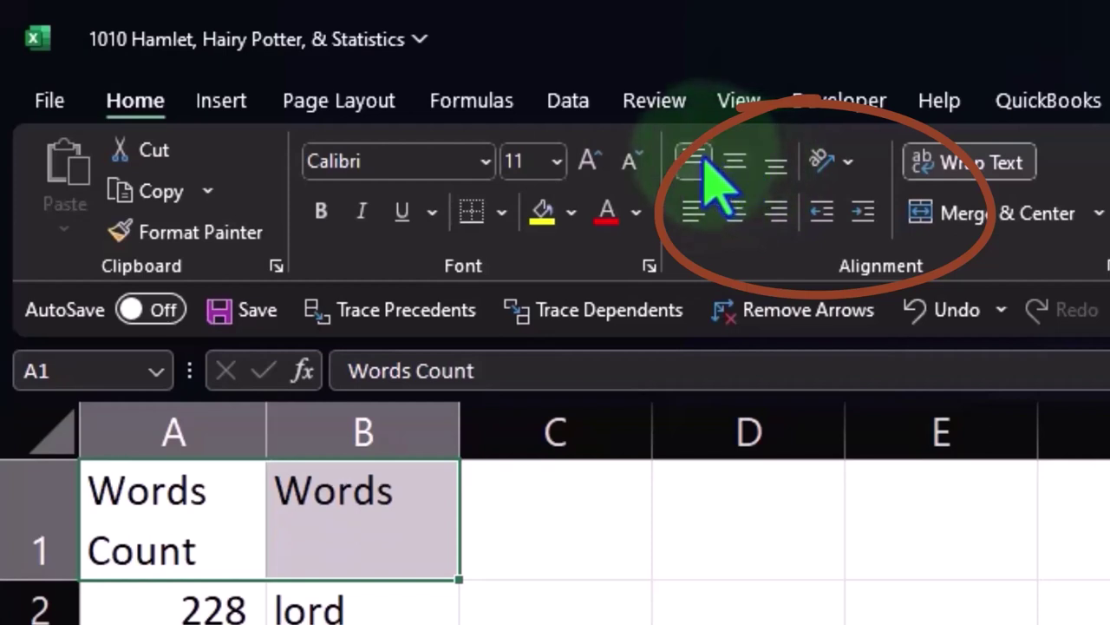
click(736, 221)
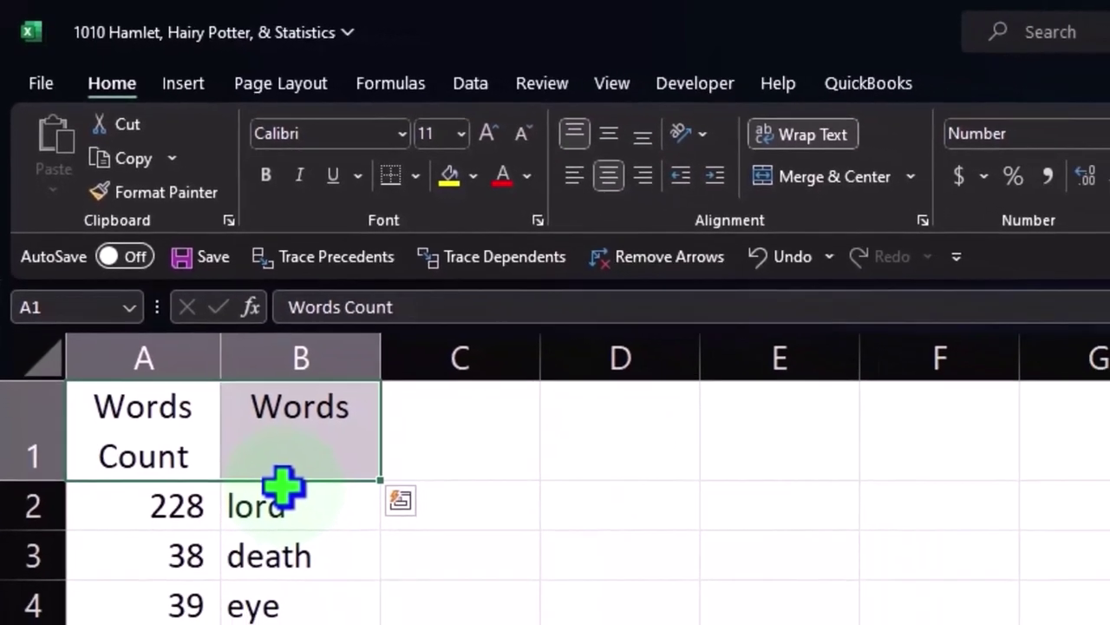
click(282, 538)
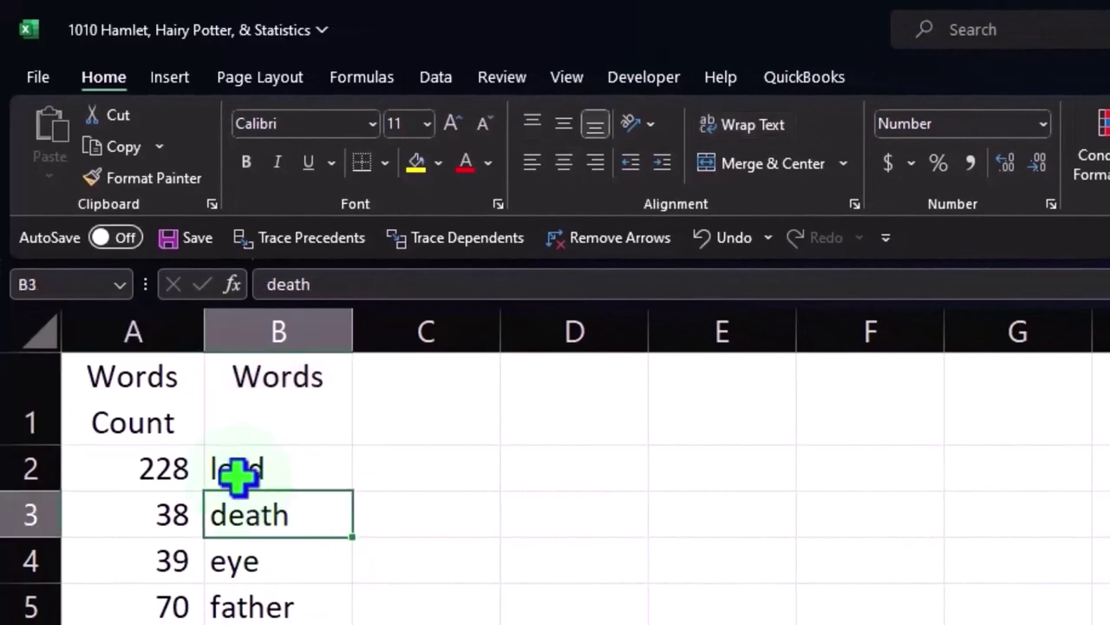
drag(156, 396, 224, 400)
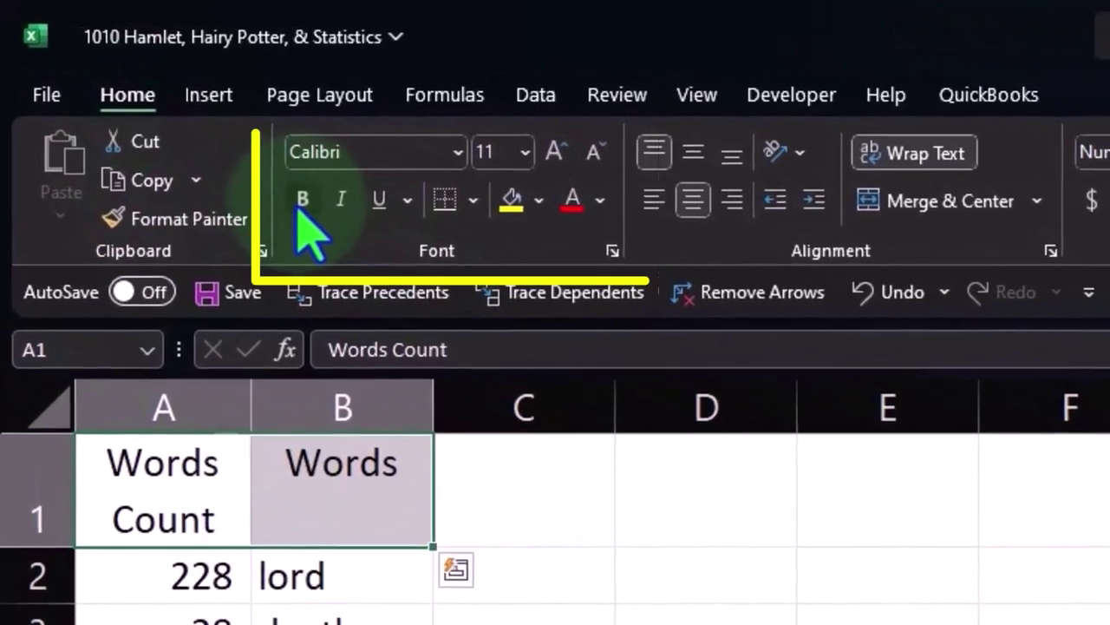
click(289, 190)
click(486, 621)
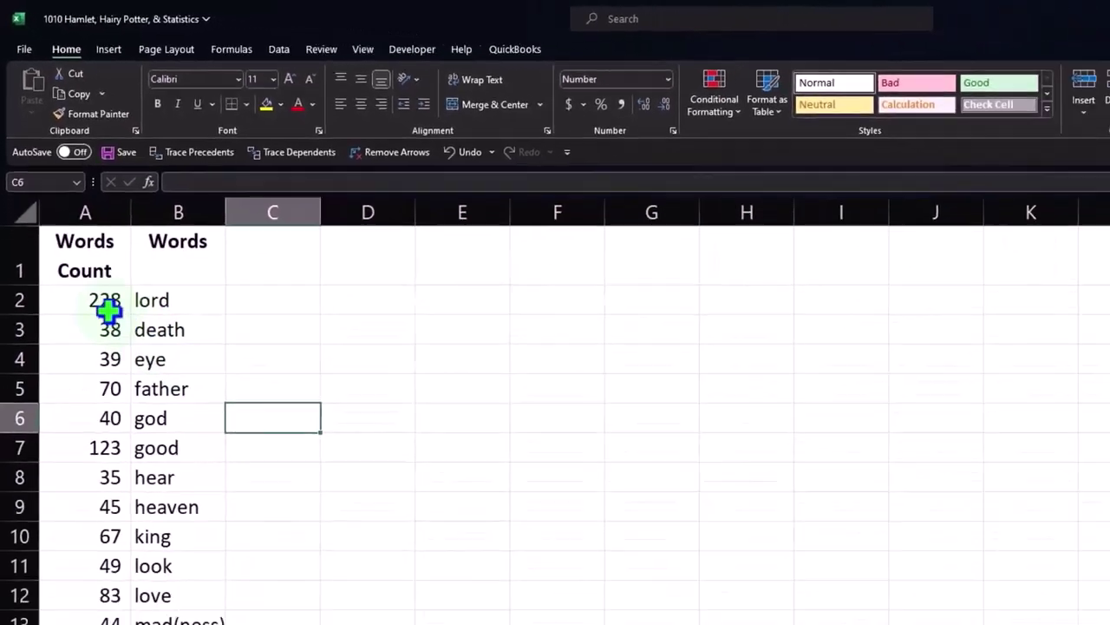
click(104, 305)
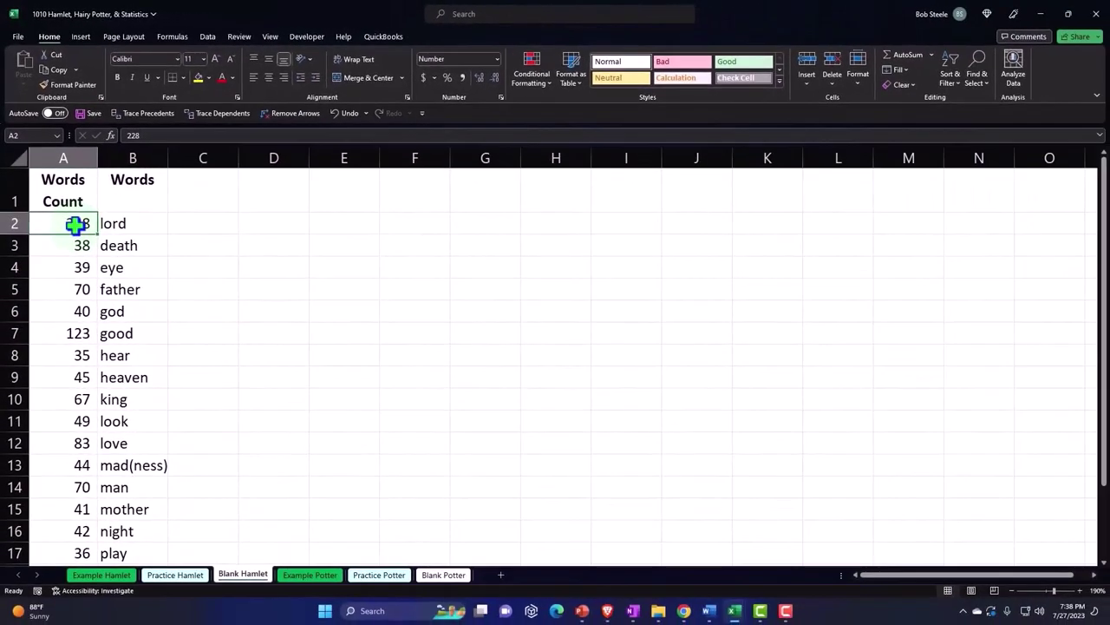
scroll(71, 281, down, 3)
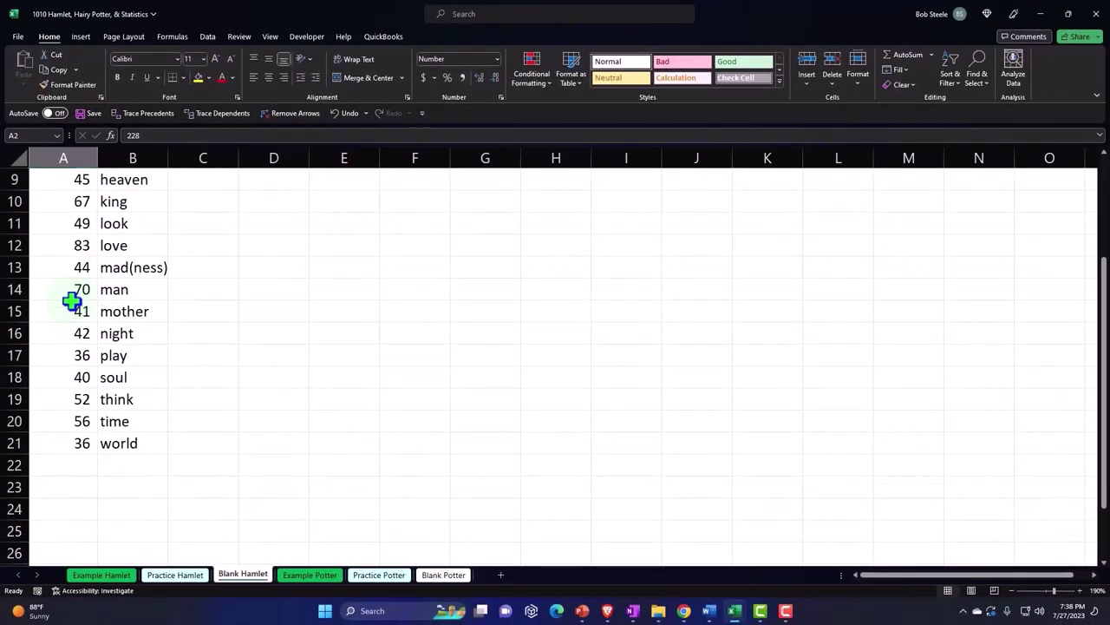
scroll(72, 304, up, 3)
drag(136, 228, 141, 351)
drag(78, 223, 132, 420)
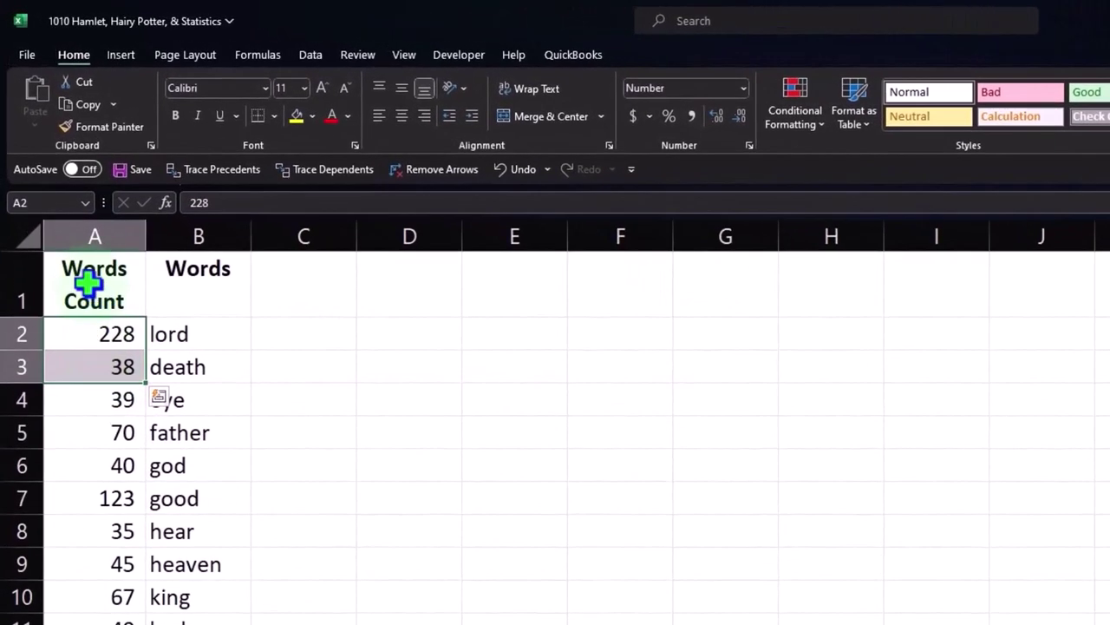
drag(164, 521, 179, 611)
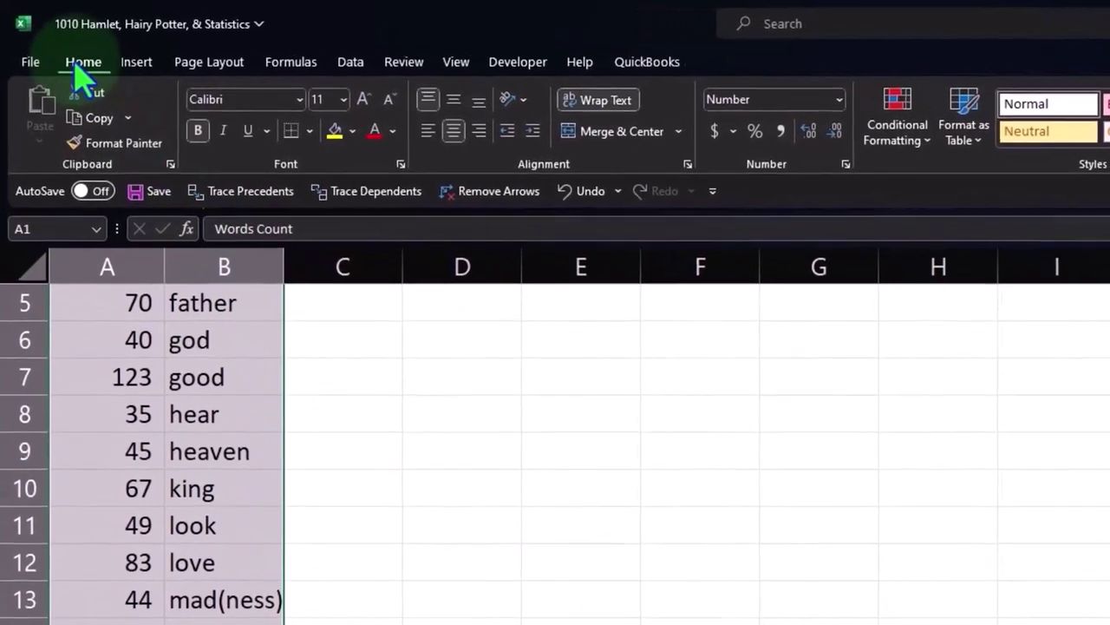
click(349, 66)
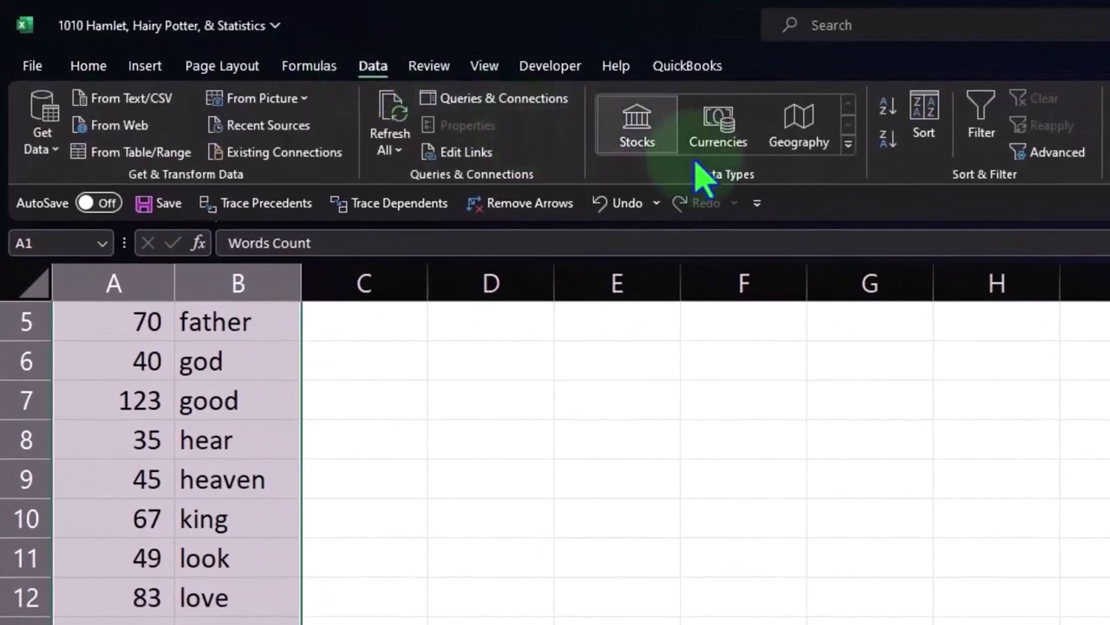
click(985, 139)
scroll(716, 509, up, 2)
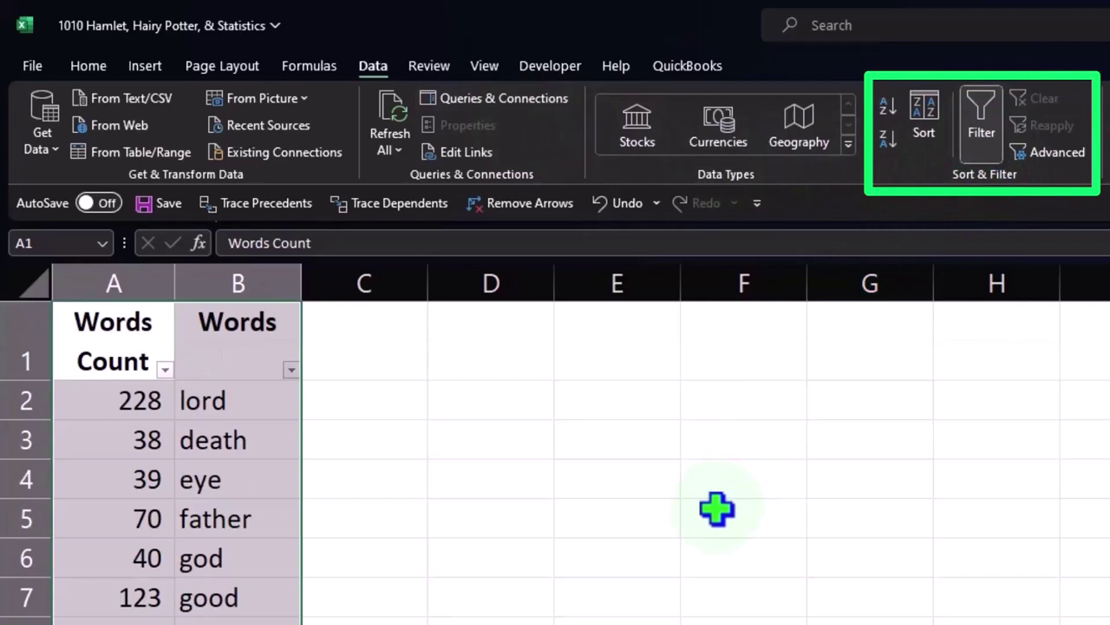
click(230, 415)
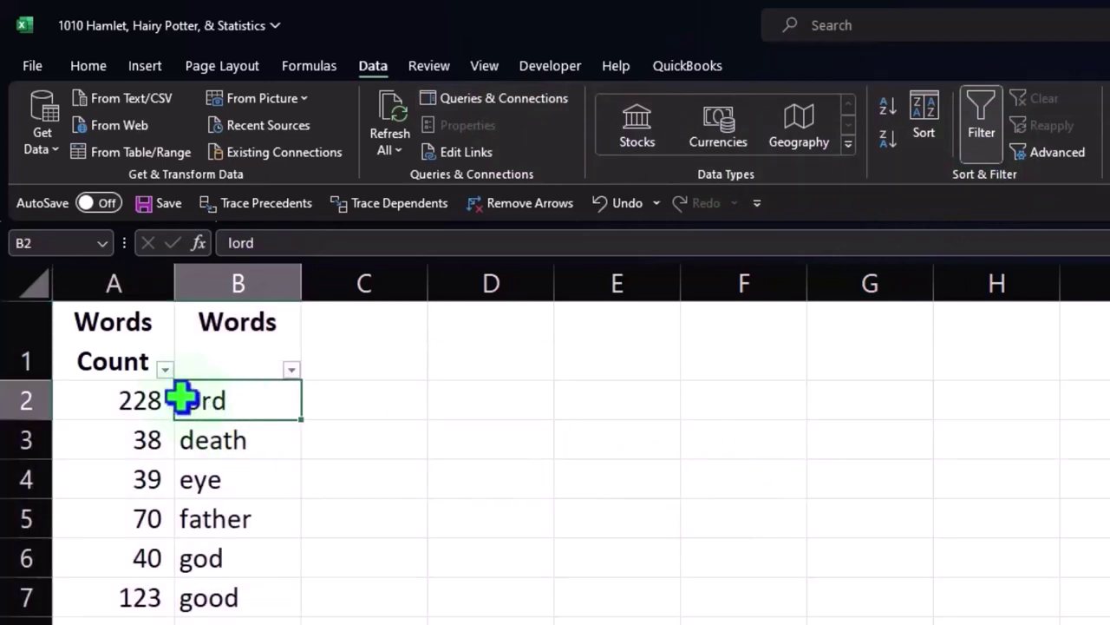
click(165, 369)
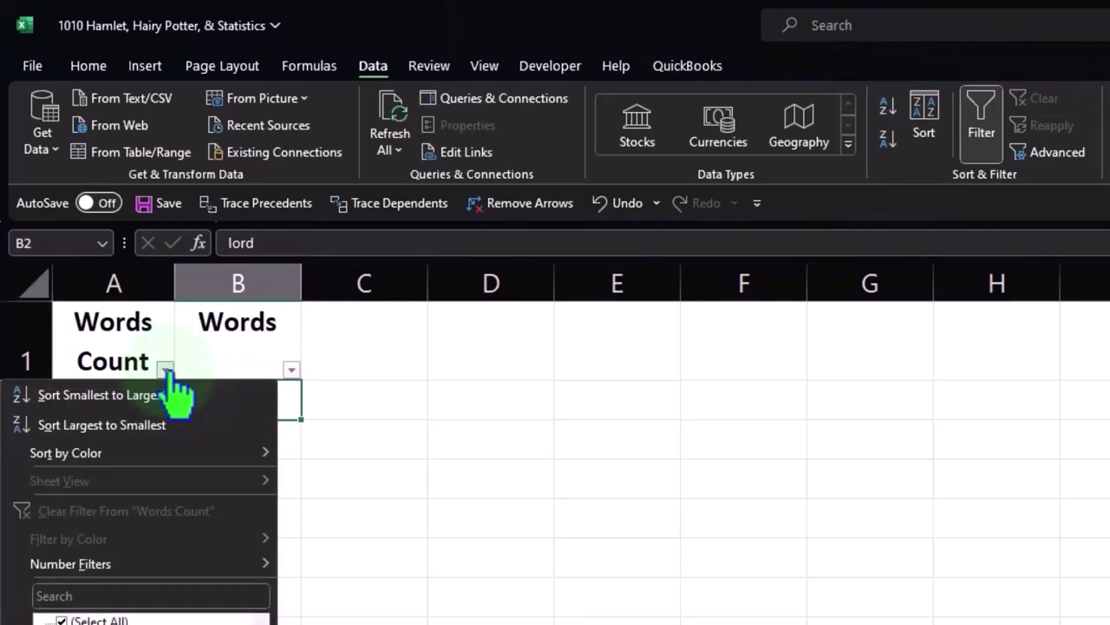
click(167, 369)
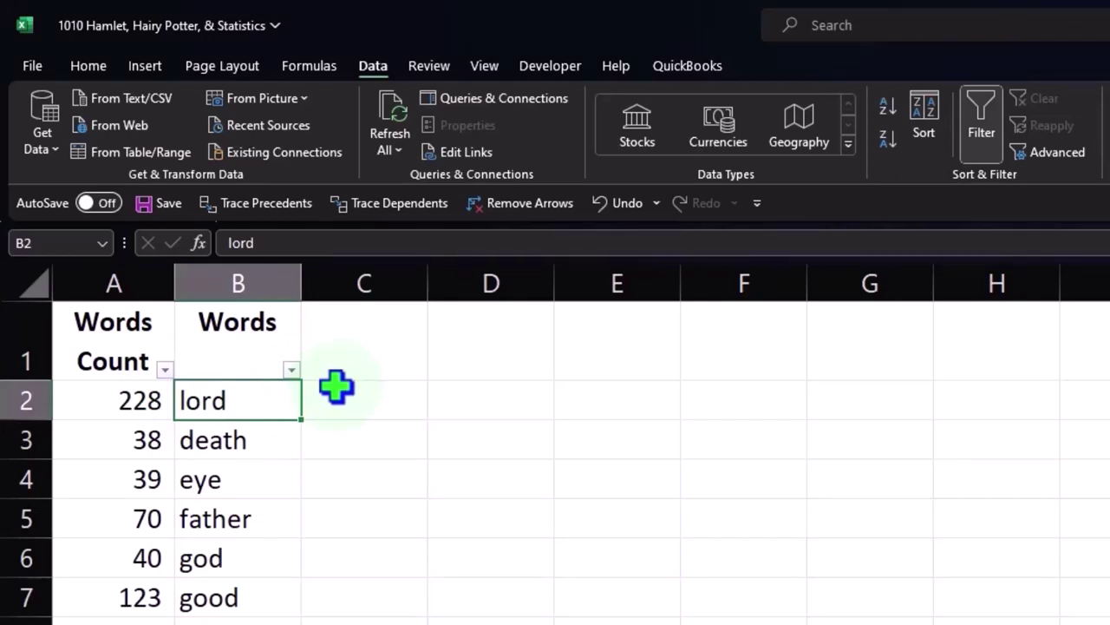
click(985, 144)
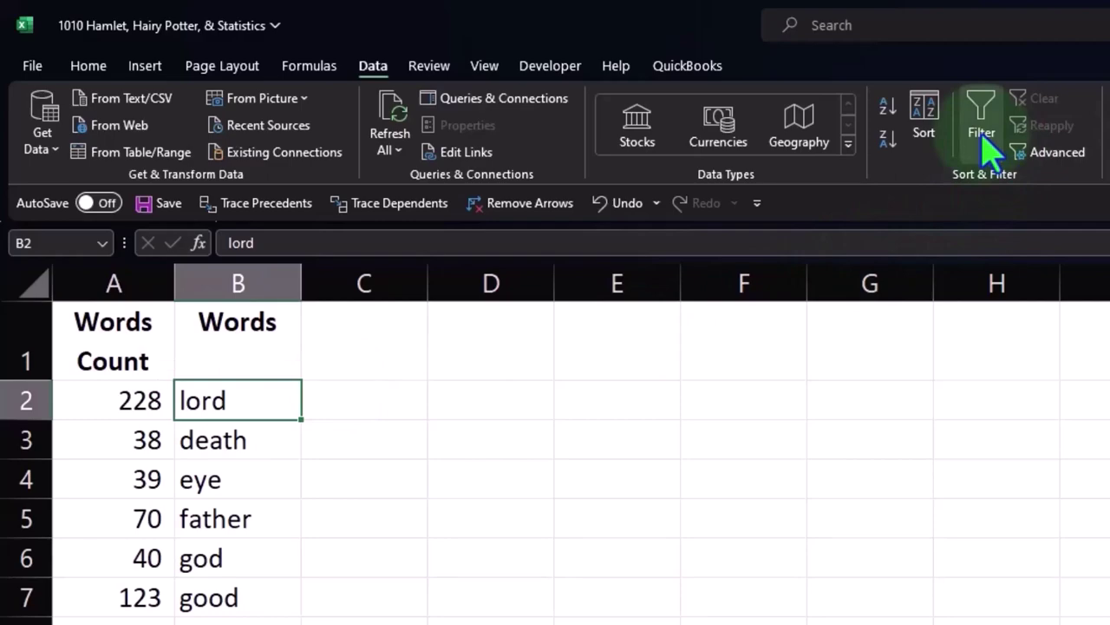
click(143, 447)
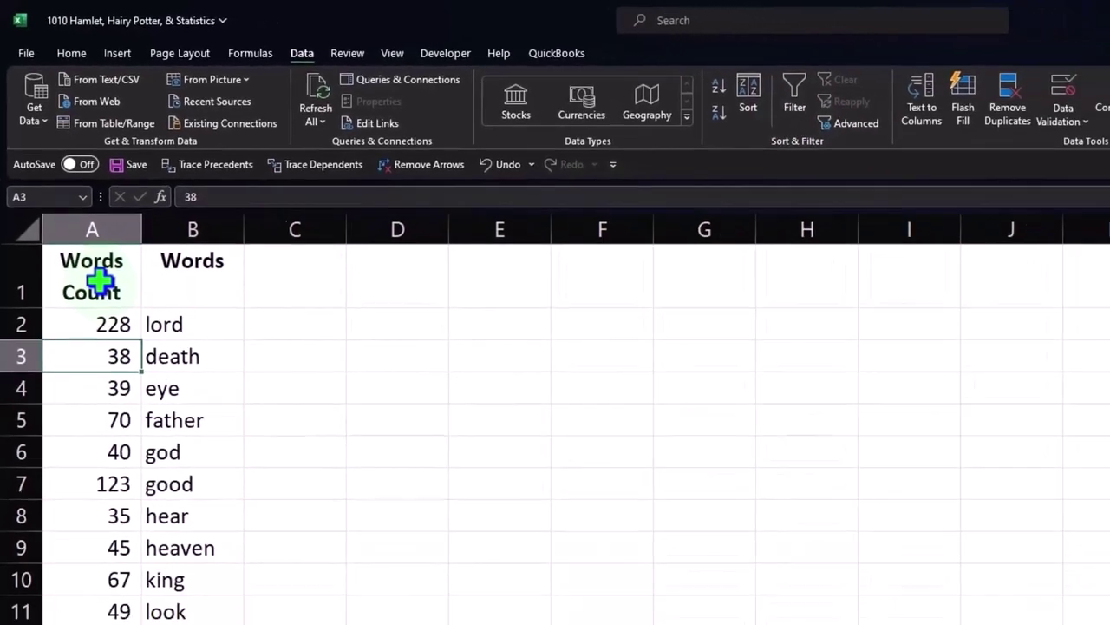
drag(100, 279, 134, 530)
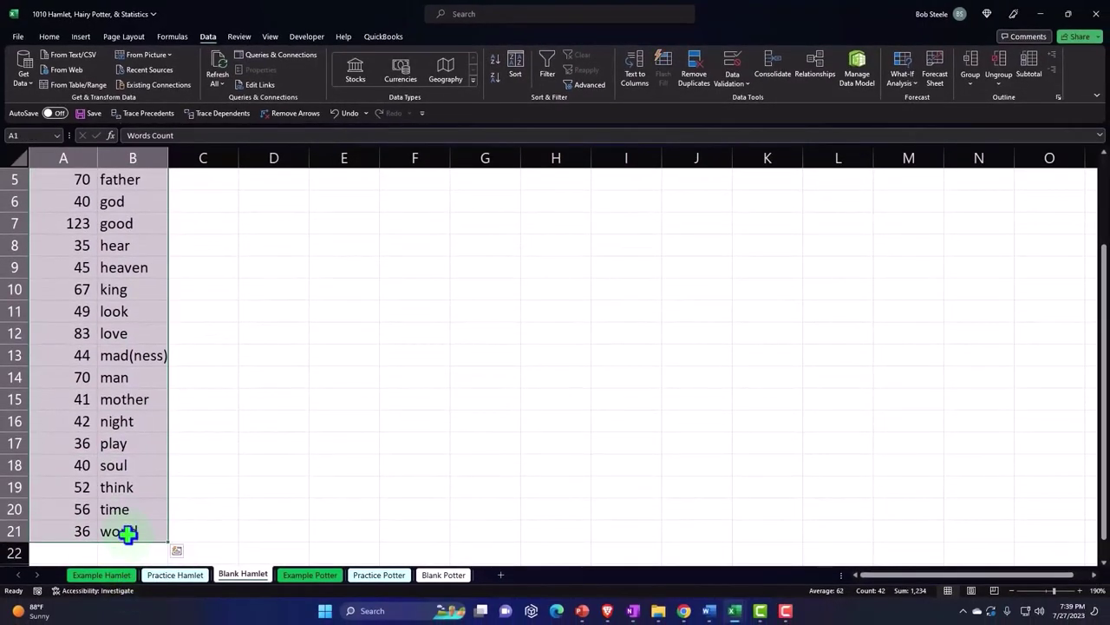
- With the A1:B21 word-count data, launch Create Table from the Insert ribbon
scroll(136, 503, up, 2)
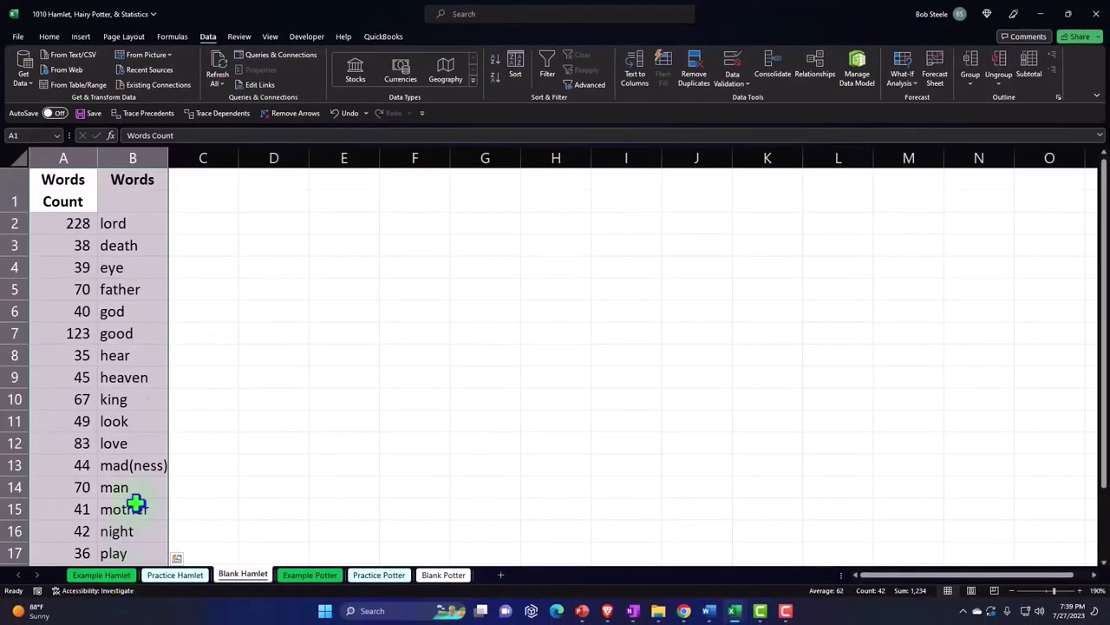
click(82, 39)
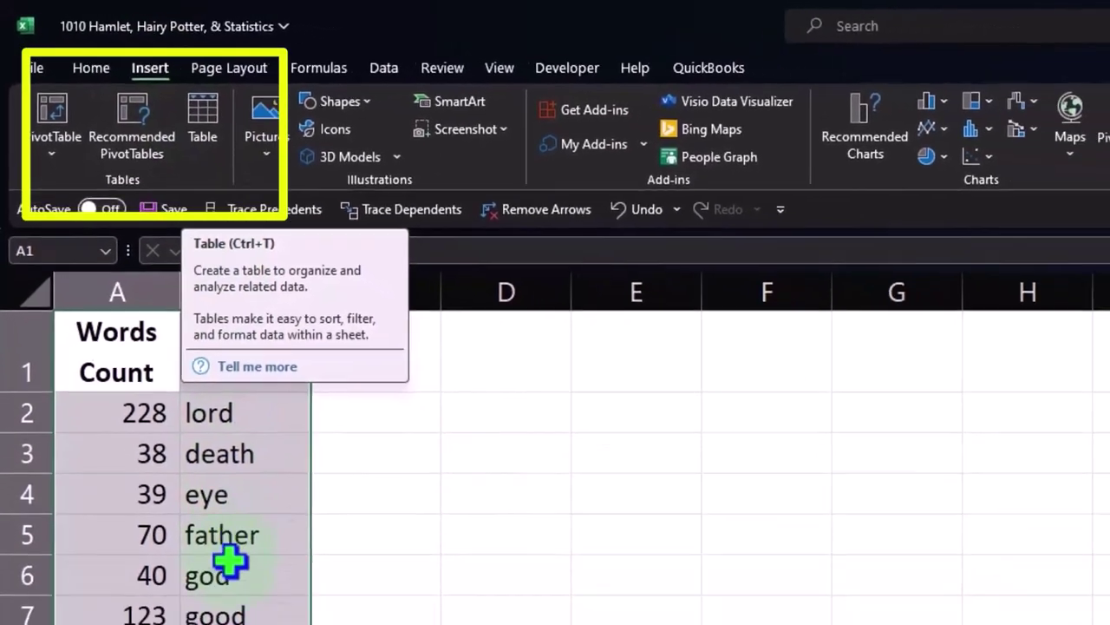
click(229, 562)
scroll(134, 438, down, 3)
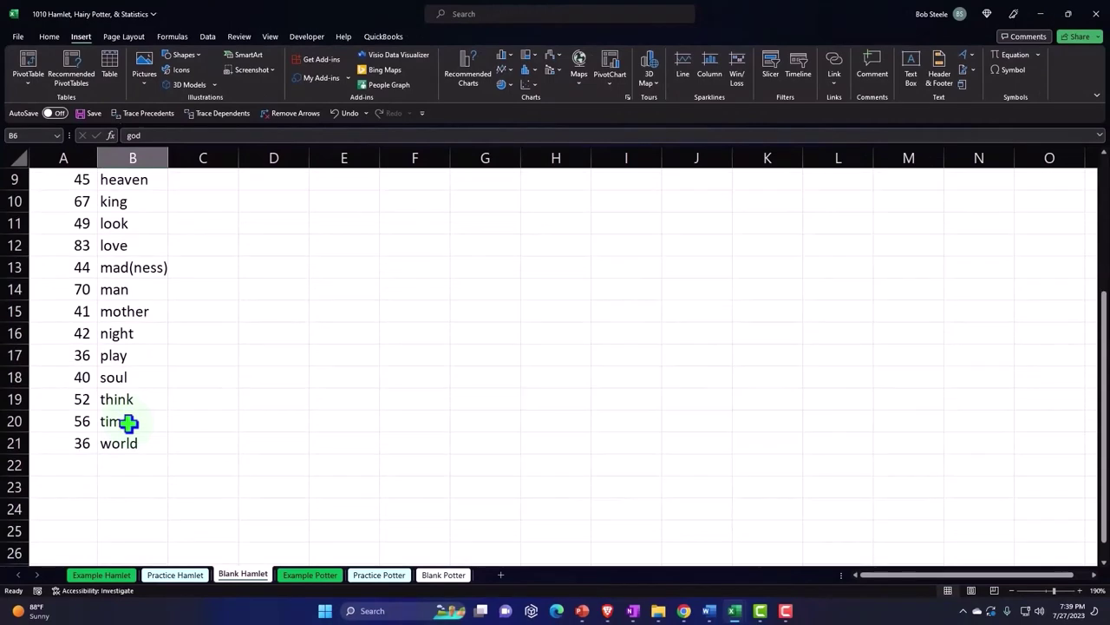
scroll(128, 422, up, 3)
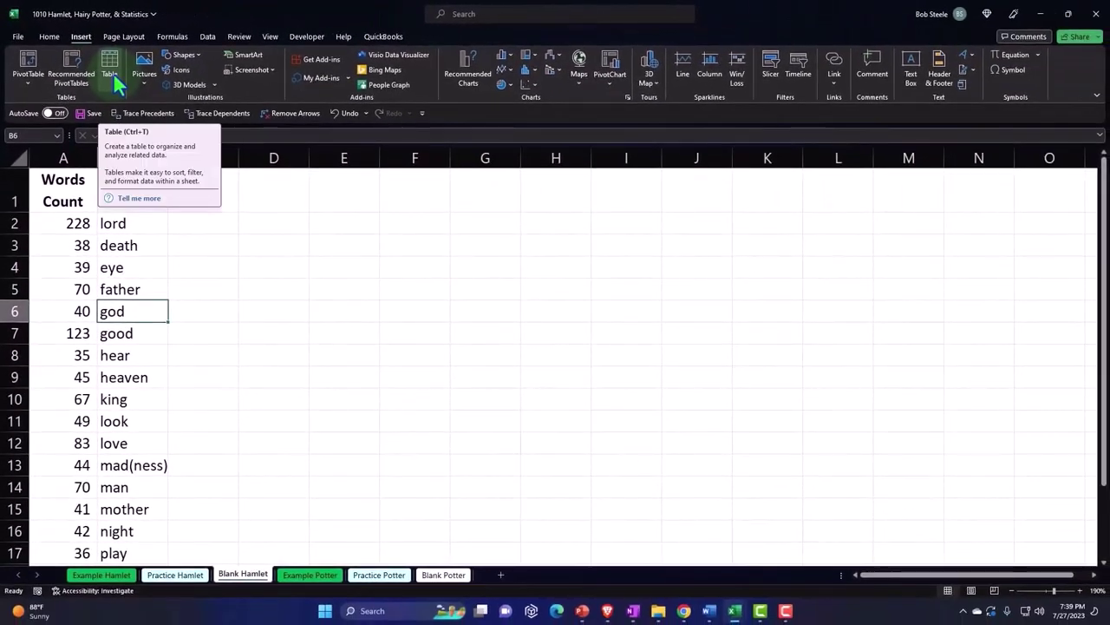
click(115, 74)
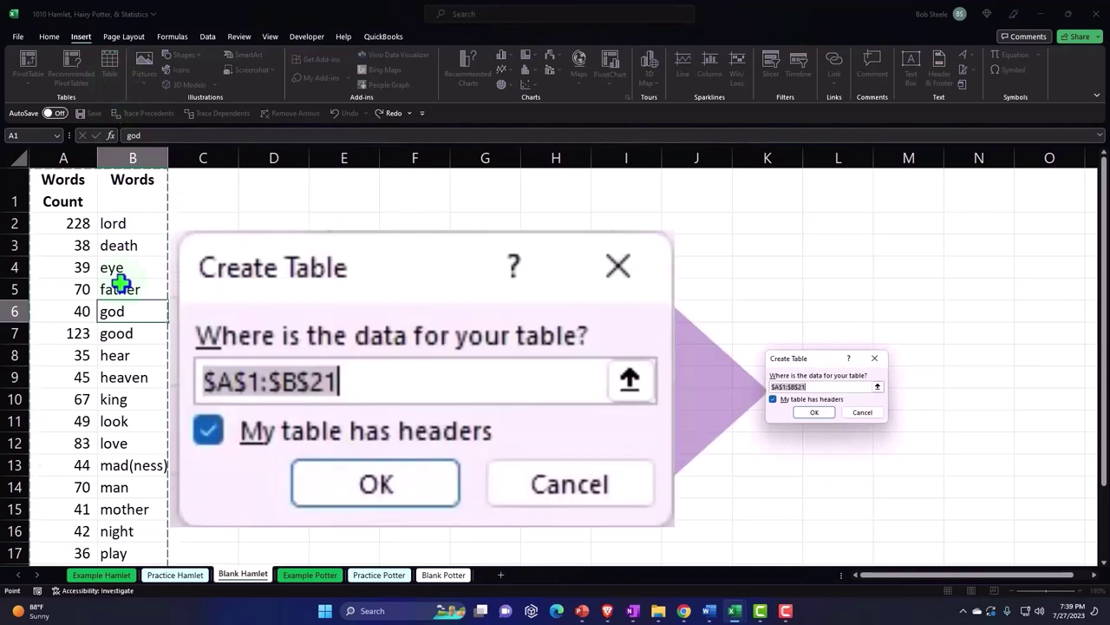
- Accept range $A$1:$B$21 with headers checked to create the banded table
scroll(120, 283, down, 3)
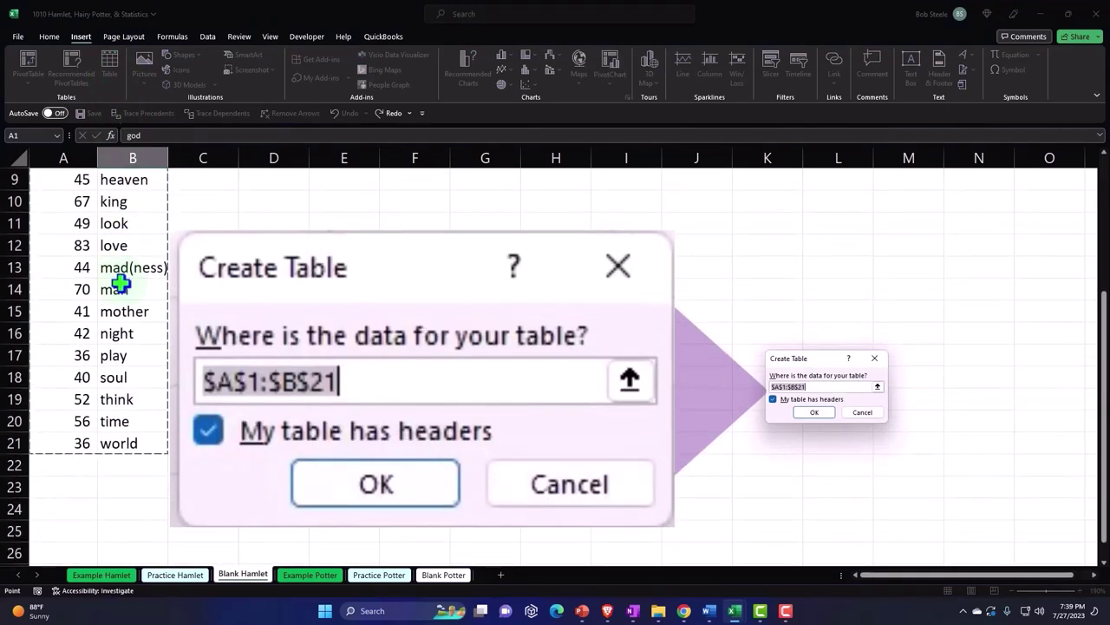
scroll(119, 283, up, 3)
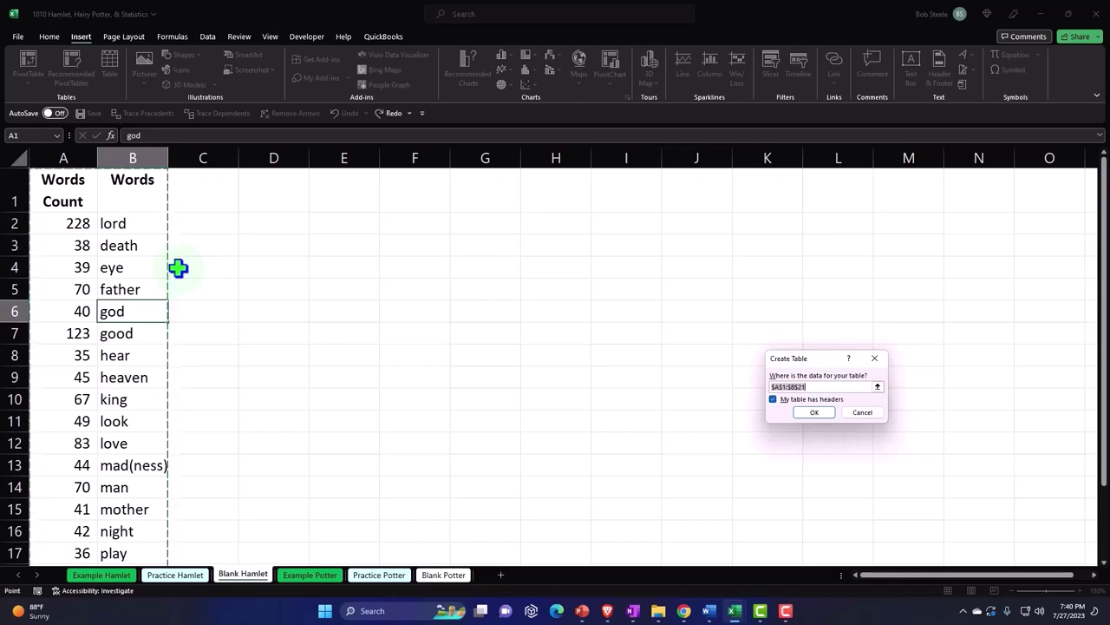
drag(795, 360, 262, 219)
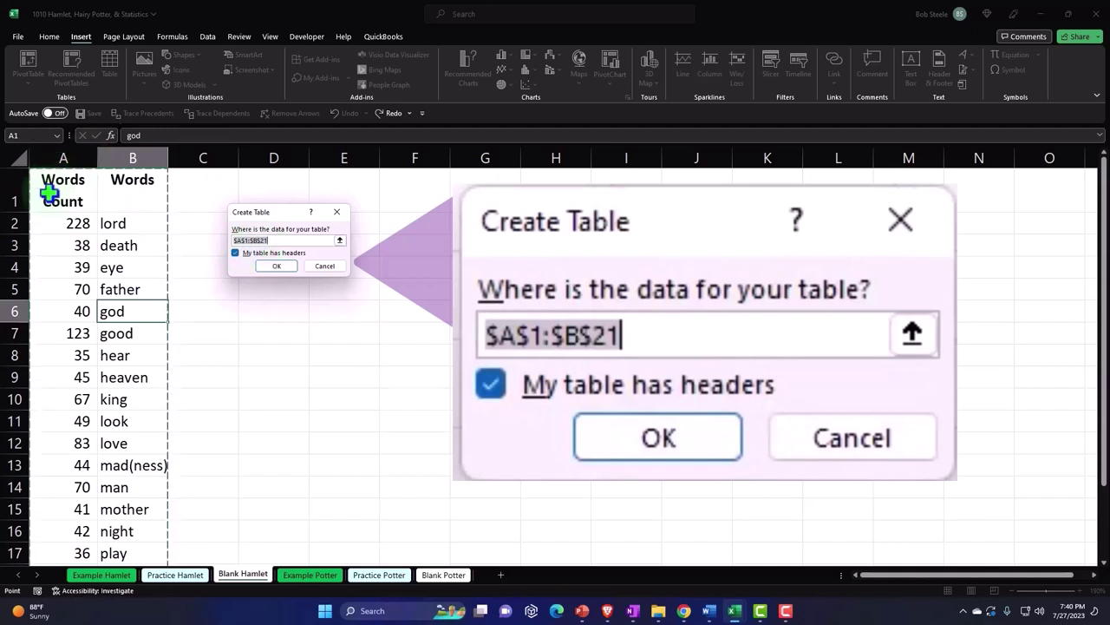
scroll(76, 247, down, 3)
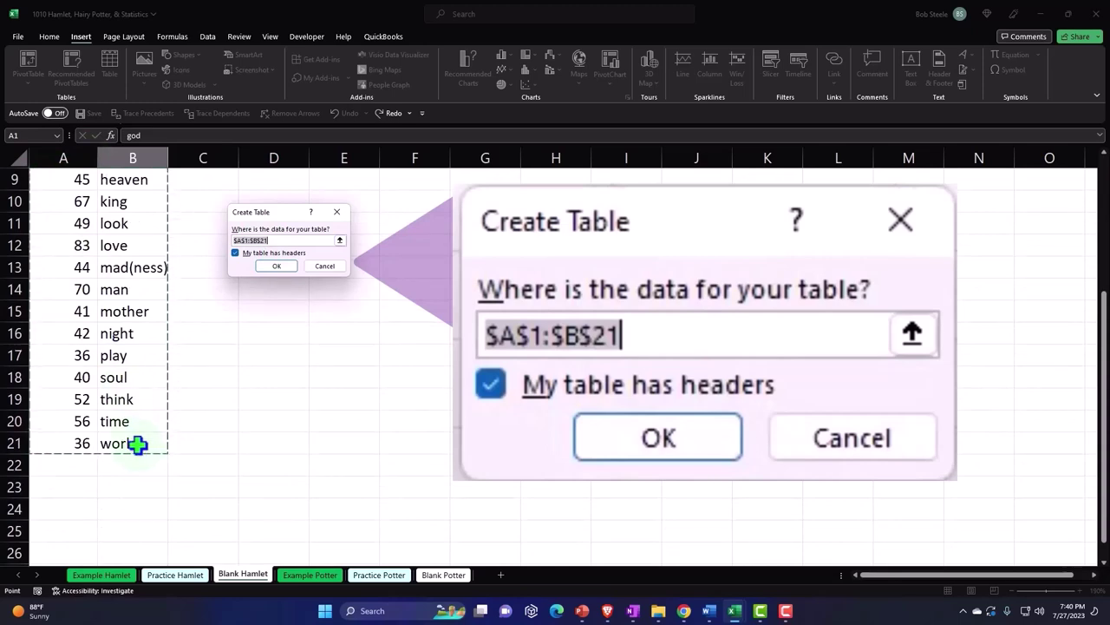
scroll(139, 443, up, 3)
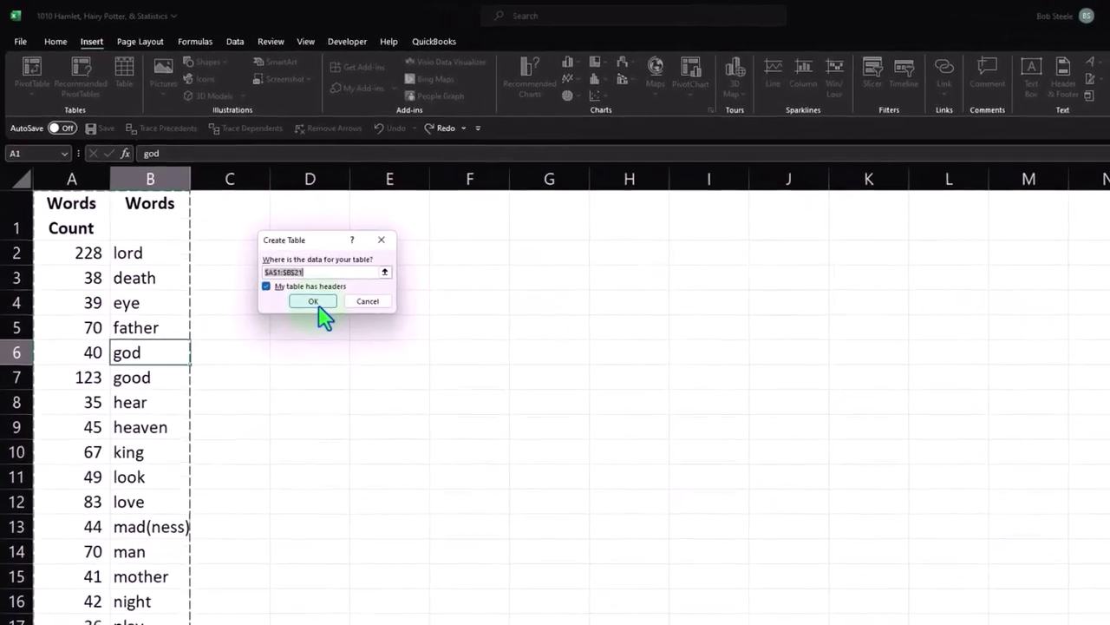
click(318, 305)
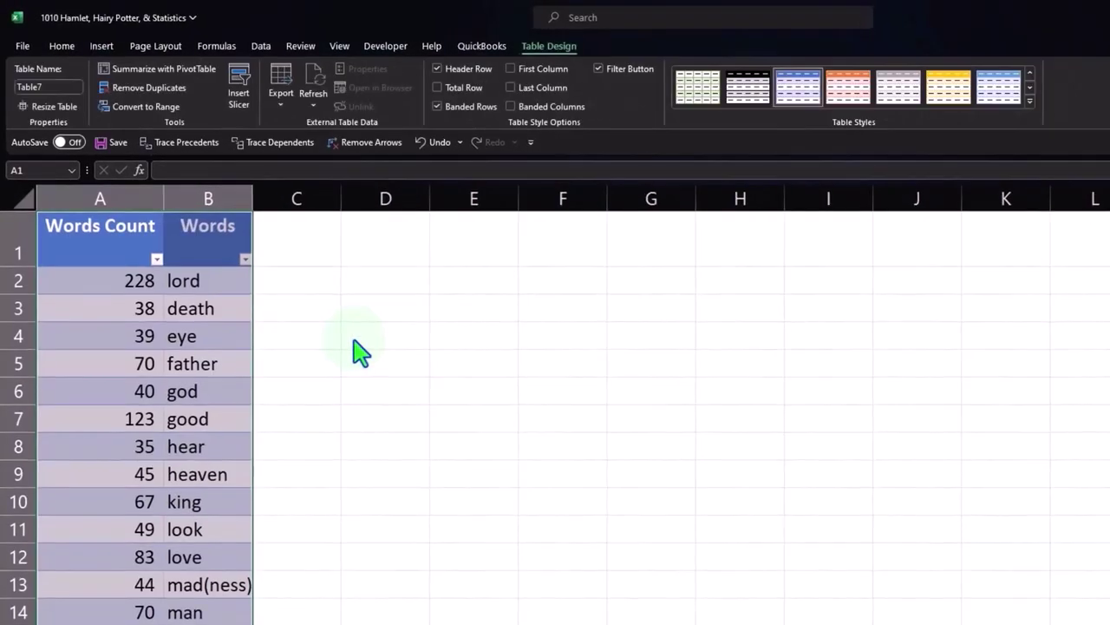
- Drag column A narrower so 'Words Count' wraps, then show its filter menu
click(356, 341)
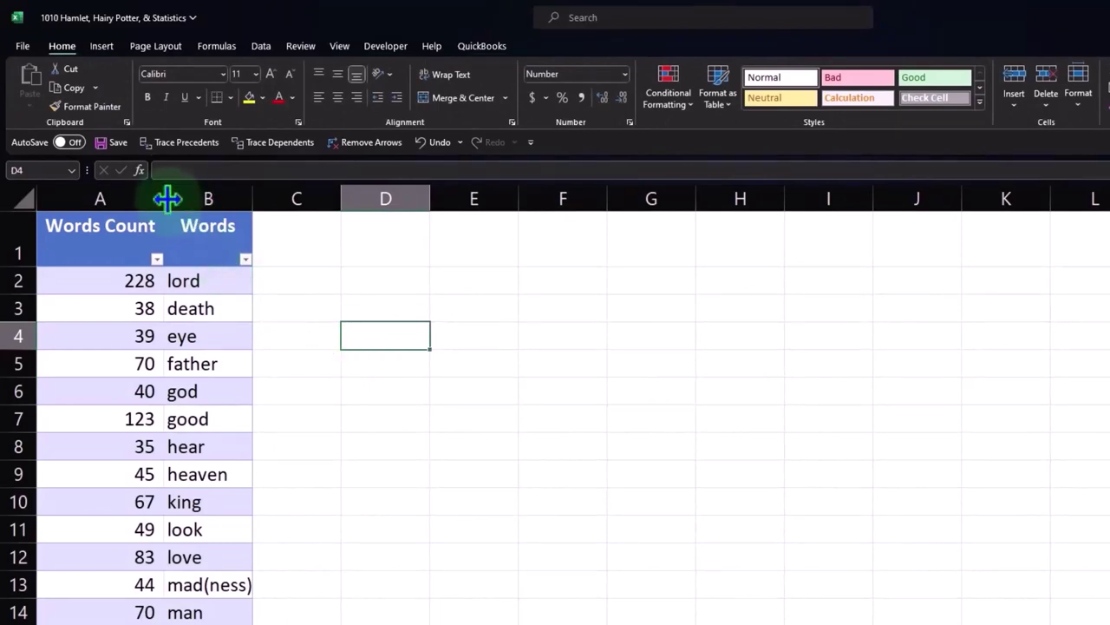
drag(165, 198, 130, 205)
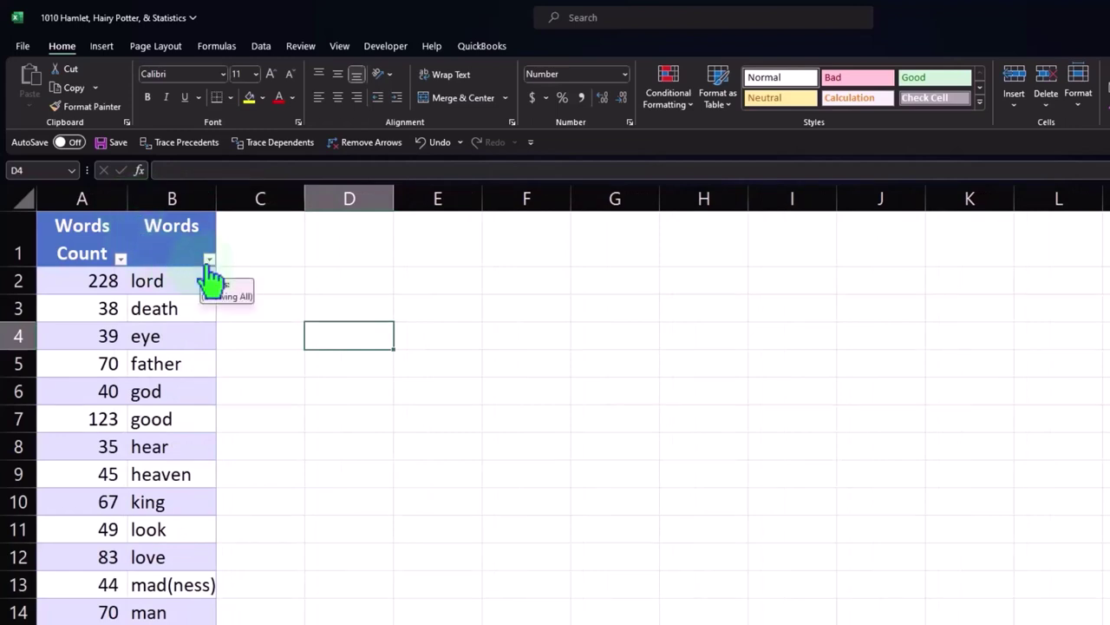
click(121, 258)
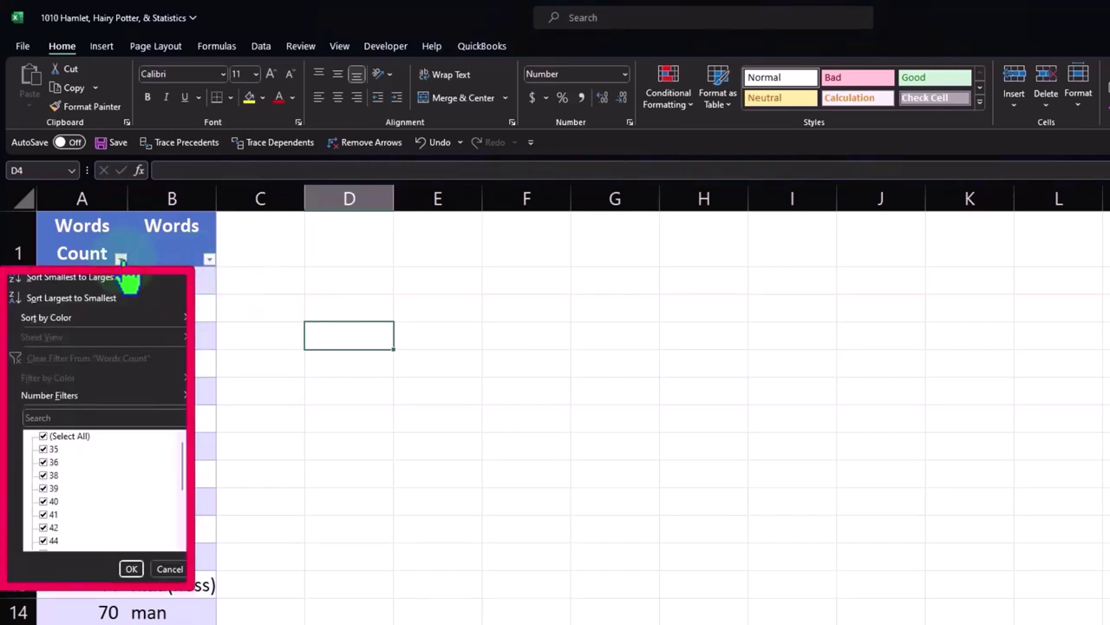
- Sort the Words Count column from largest to smallest, starting at 228
click(47, 279)
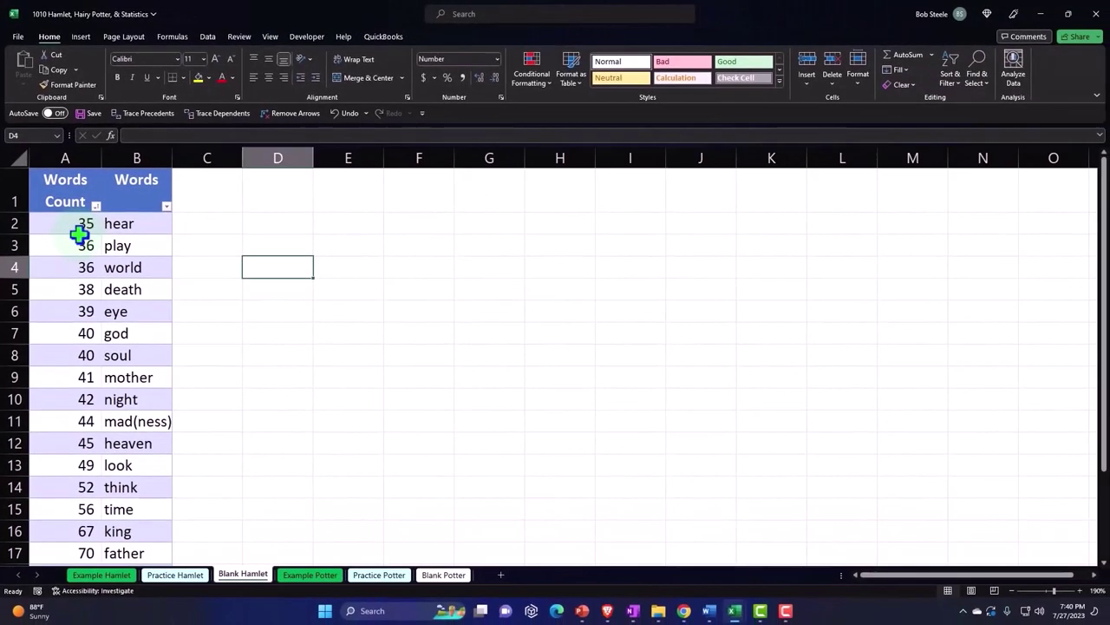
click(95, 206)
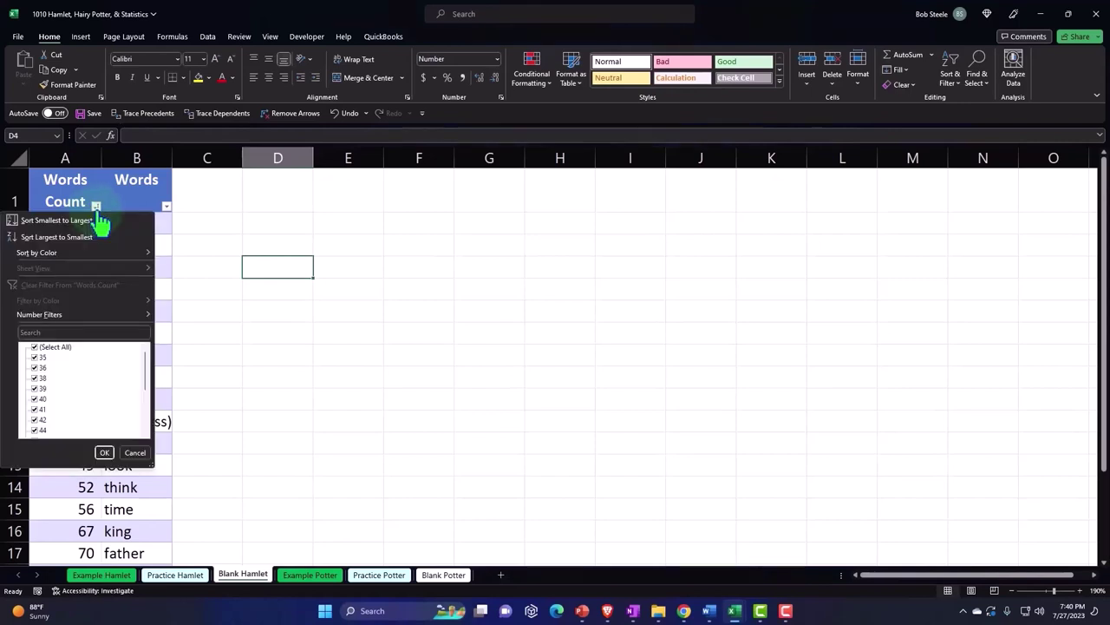
click(94, 235)
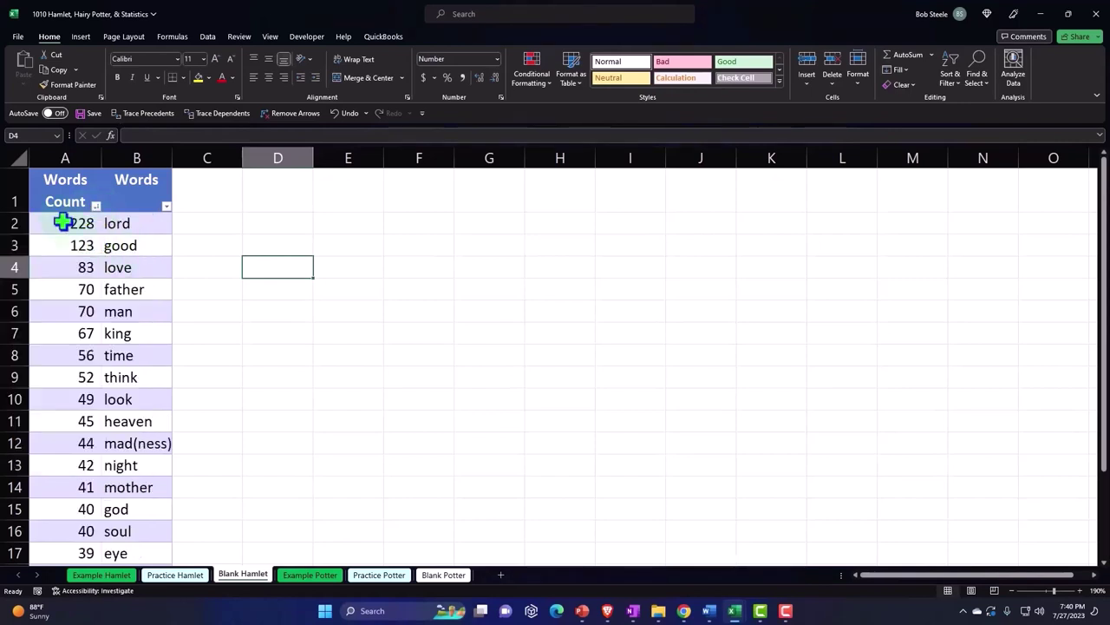
click(63, 223)
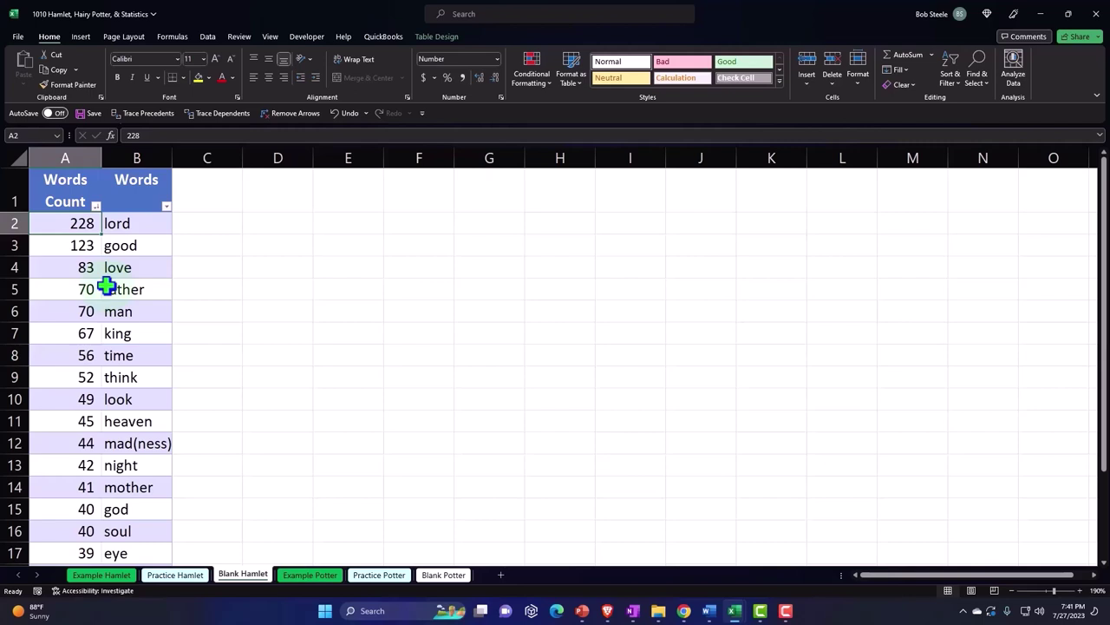
click(139, 223)
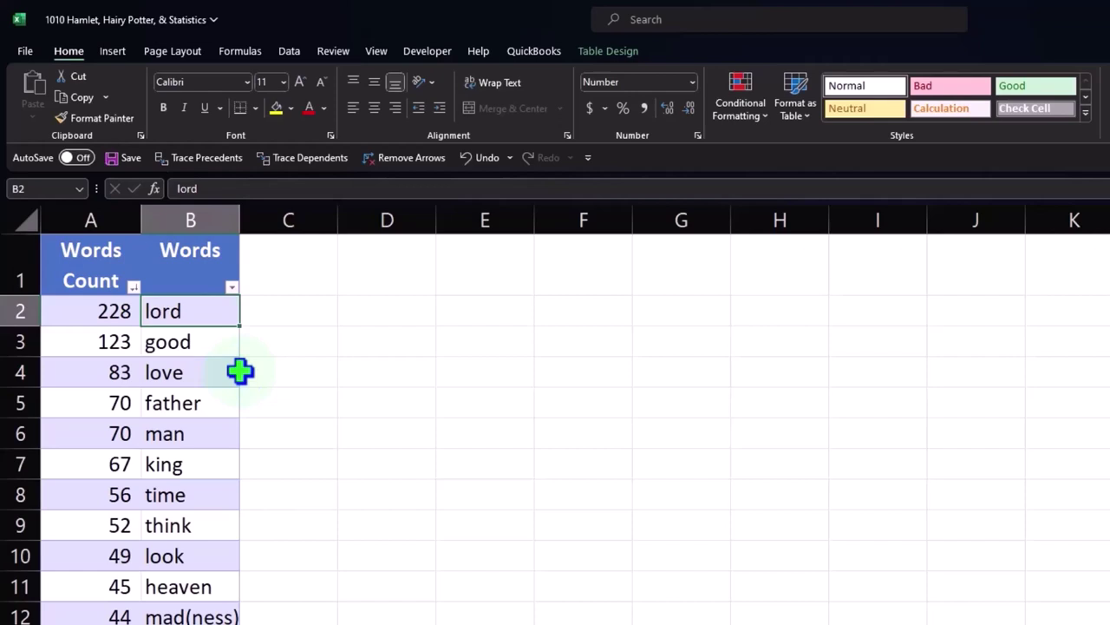
- Select both table columns from A1 down to row 21
scroll(235, 398, down, 3)
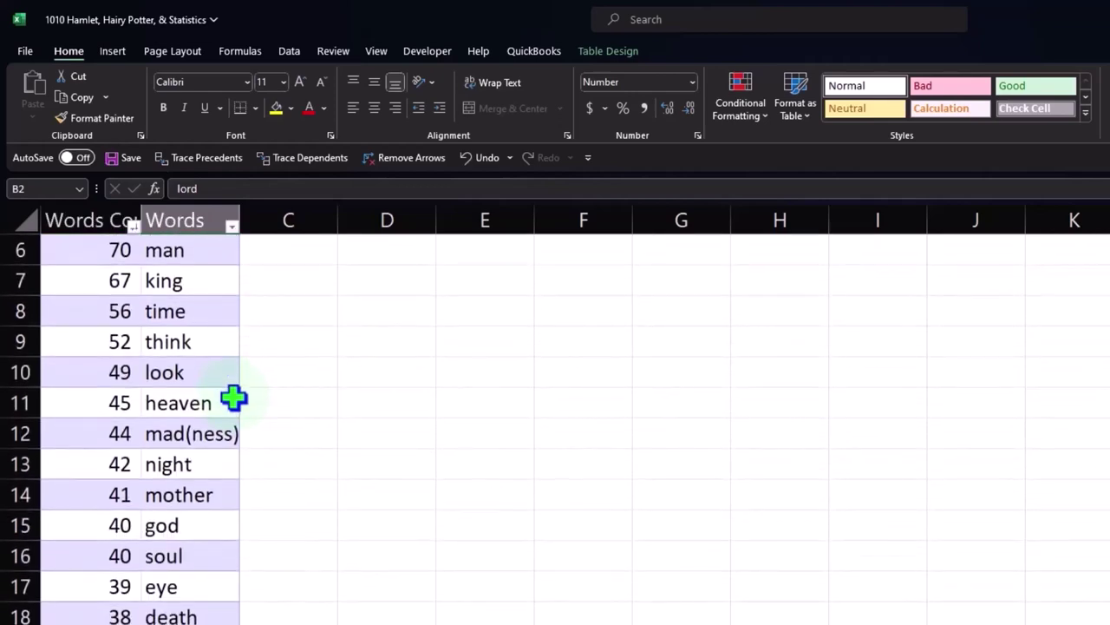
scroll(234, 398, up, 3)
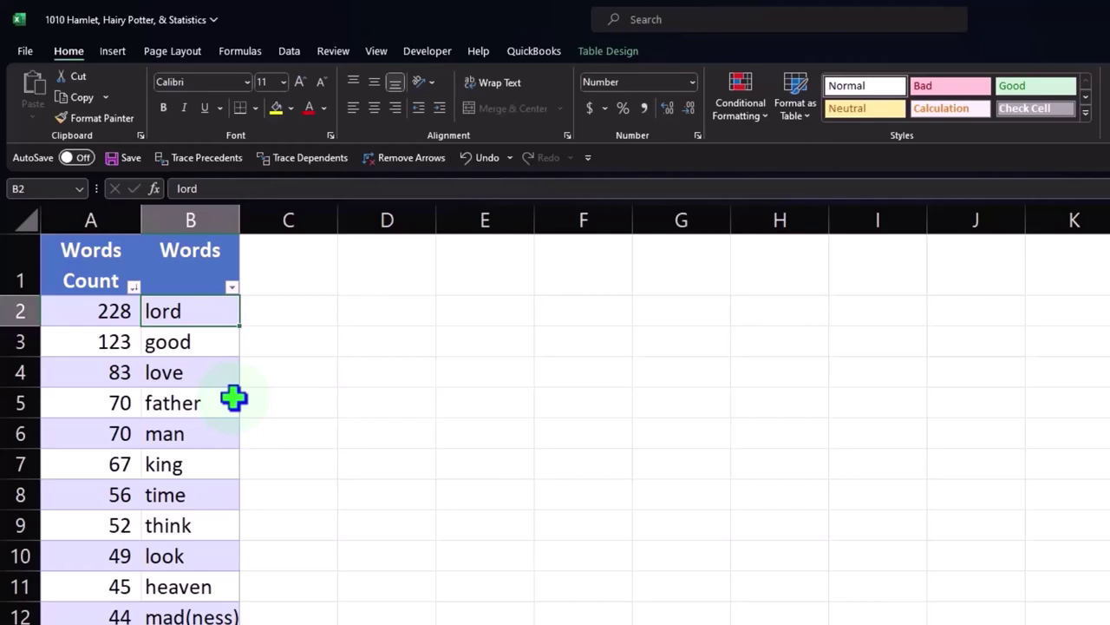
drag(92, 274, 159, 624)
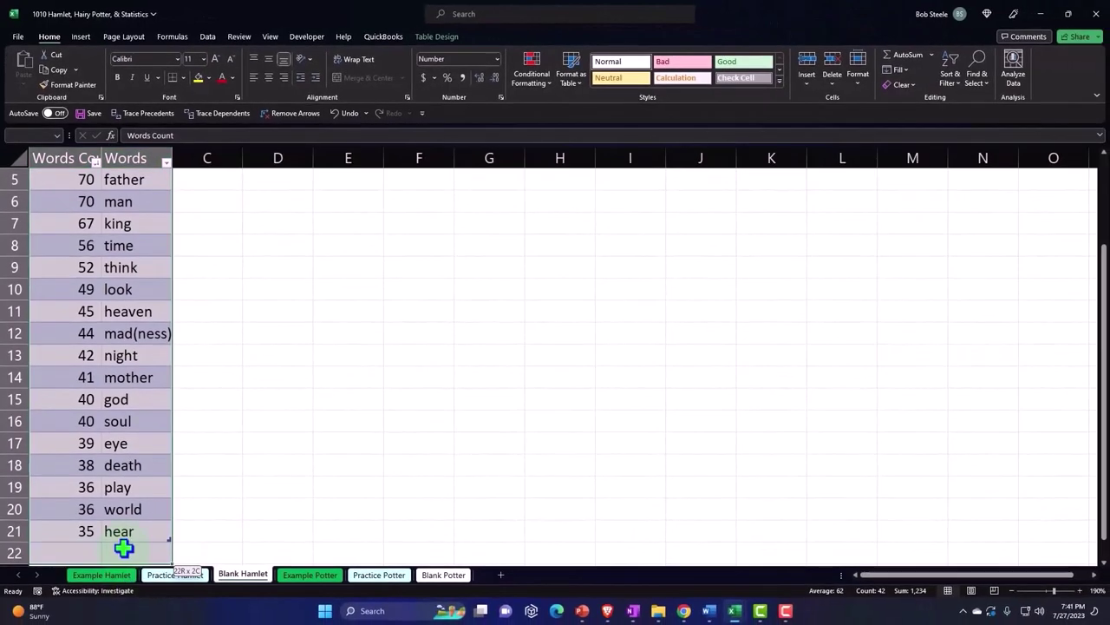
drag(123, 534, 161, 540)
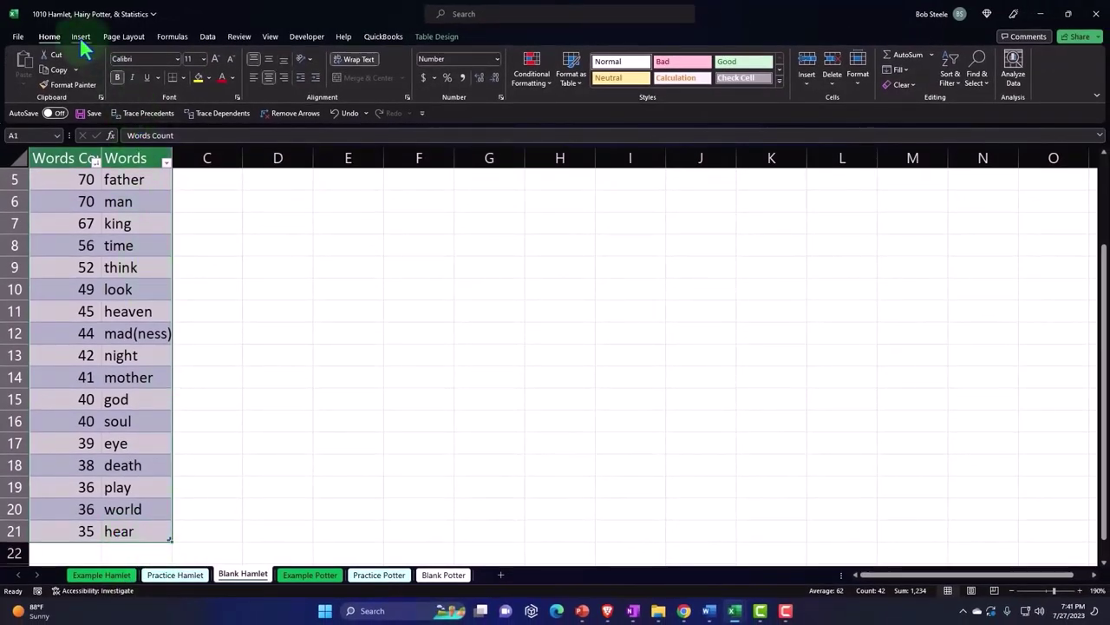
- Browse the Recommended Charts suggestions, then close the Insert Chart dialog without inserting
click(81, 38)
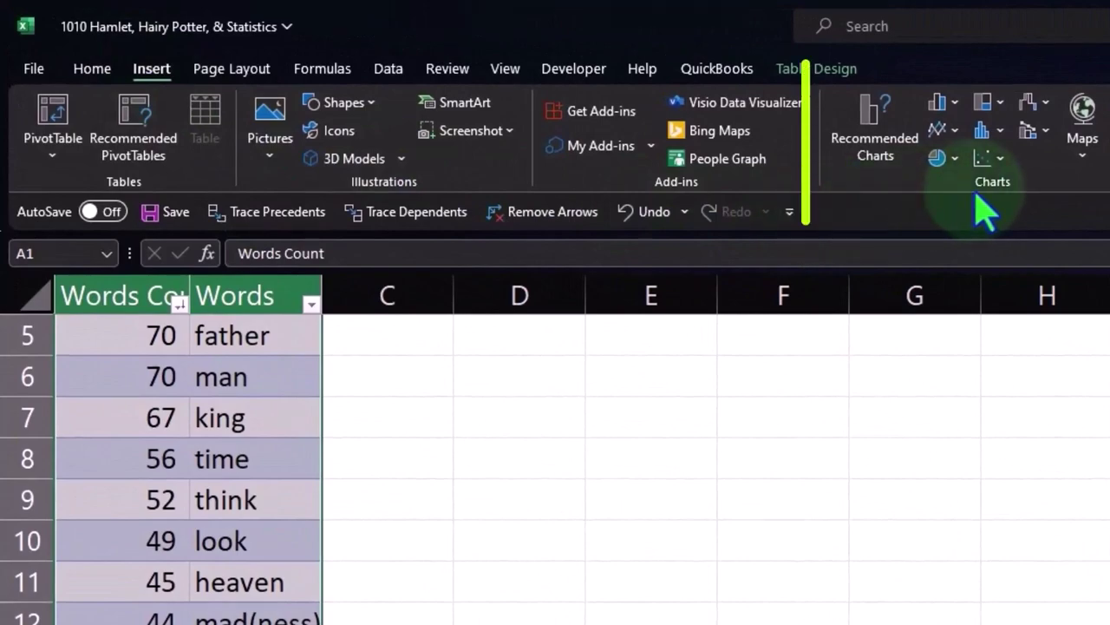
click(877, 149)
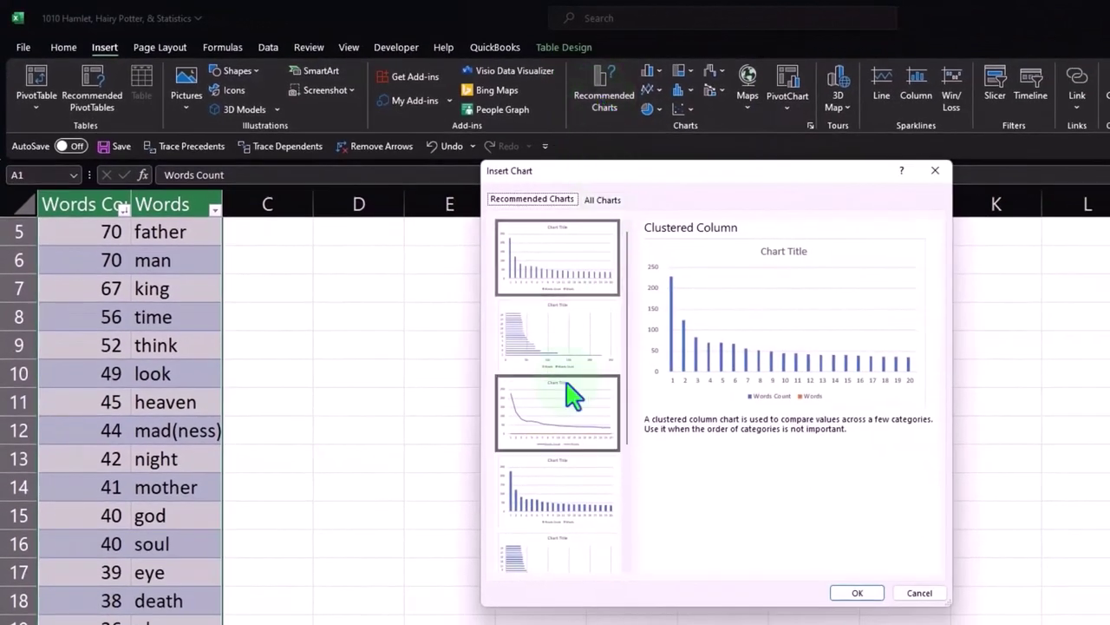
scroll(588, 406, down, 3)
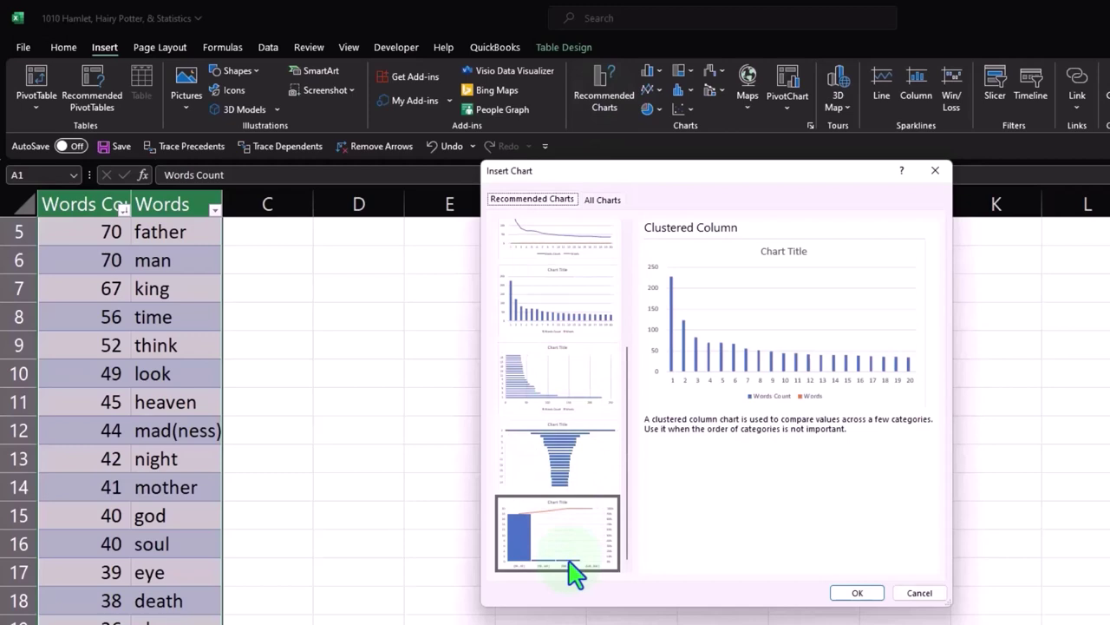
scroll(575, 572, up, 5)
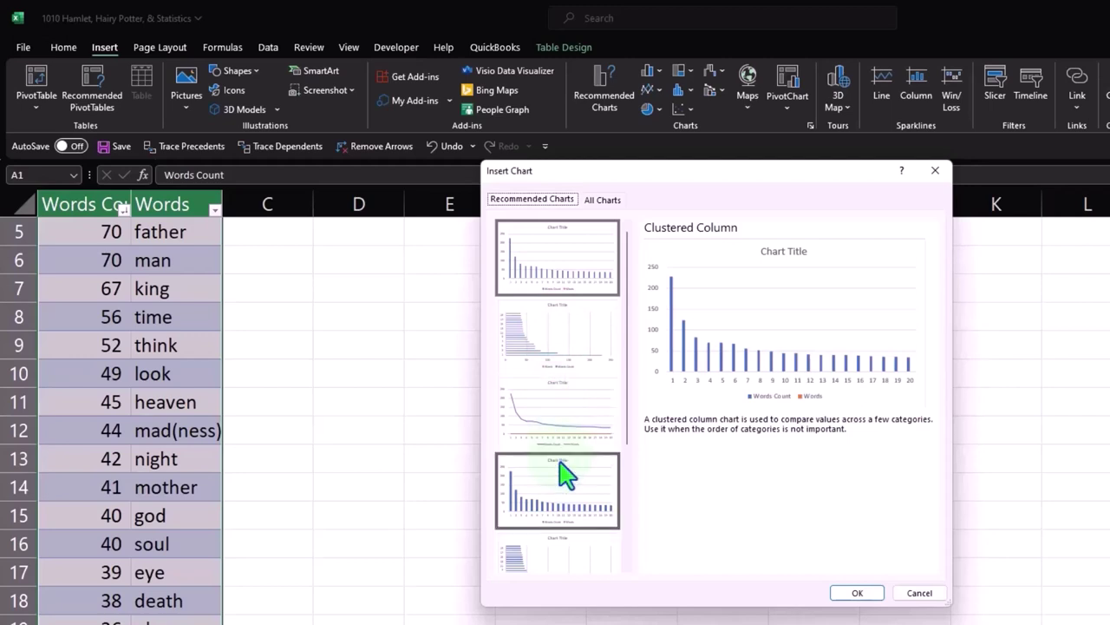
click(935, 171)
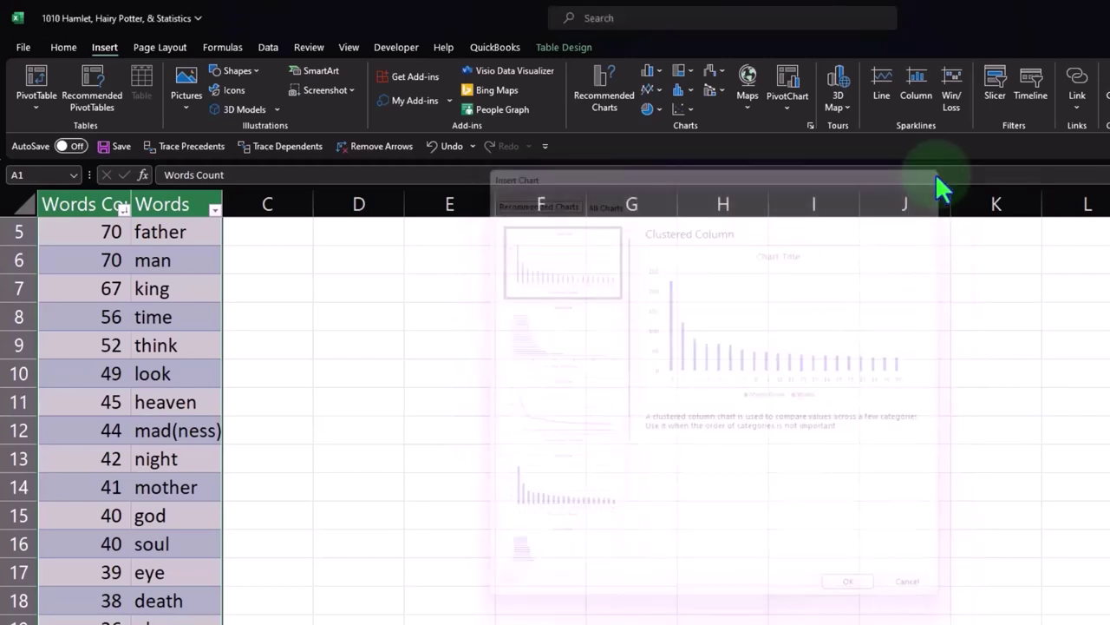
click(659, 74)
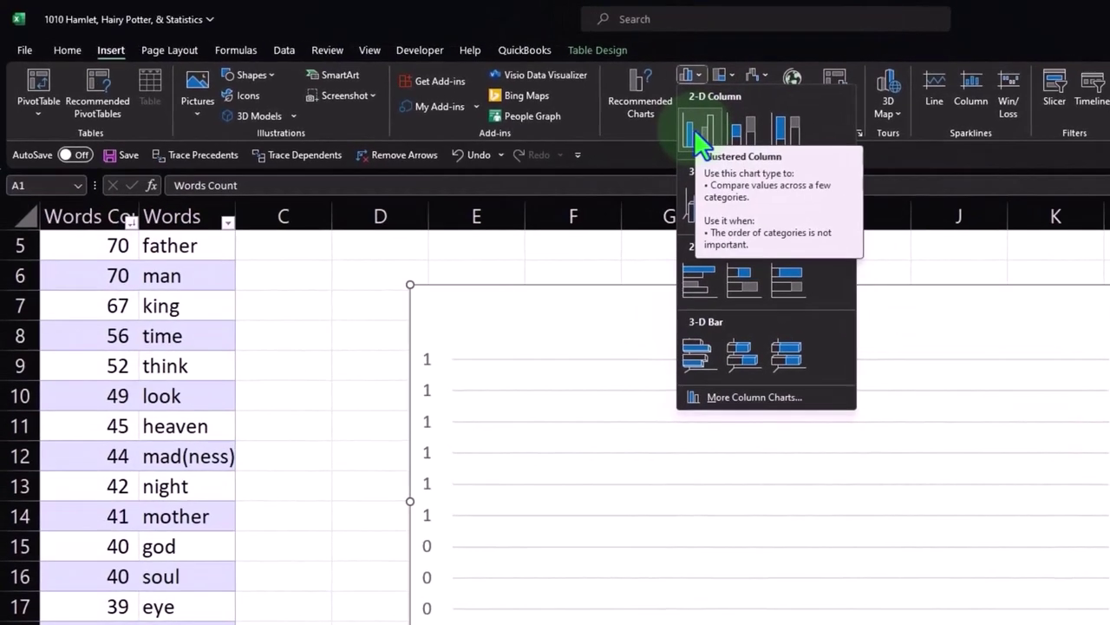
click(698, 132)
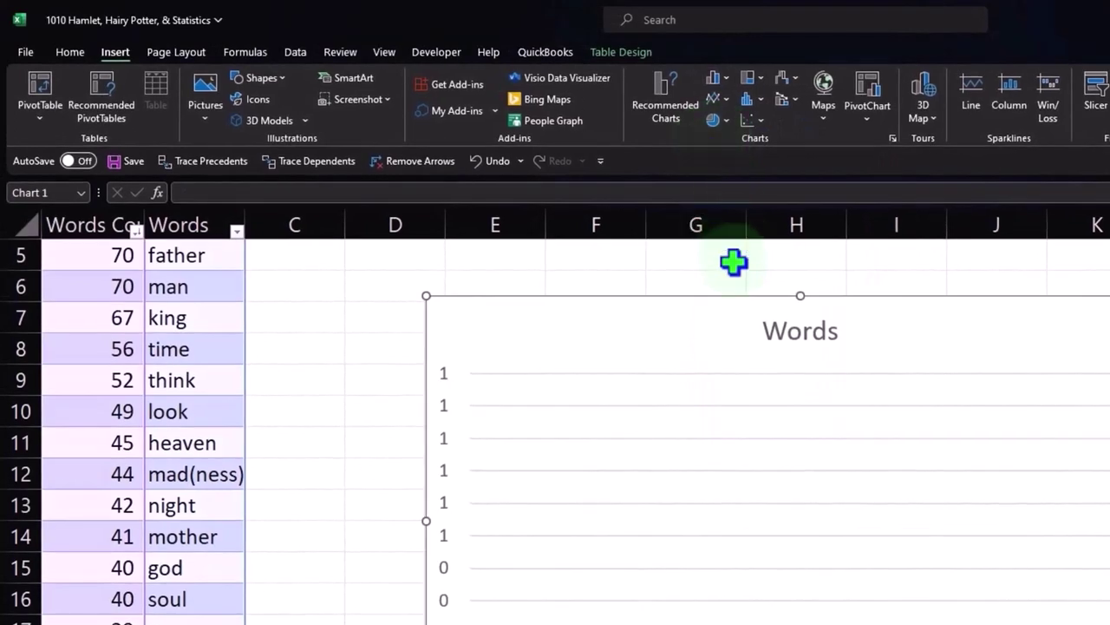
scroll(238, 446, up, 2)
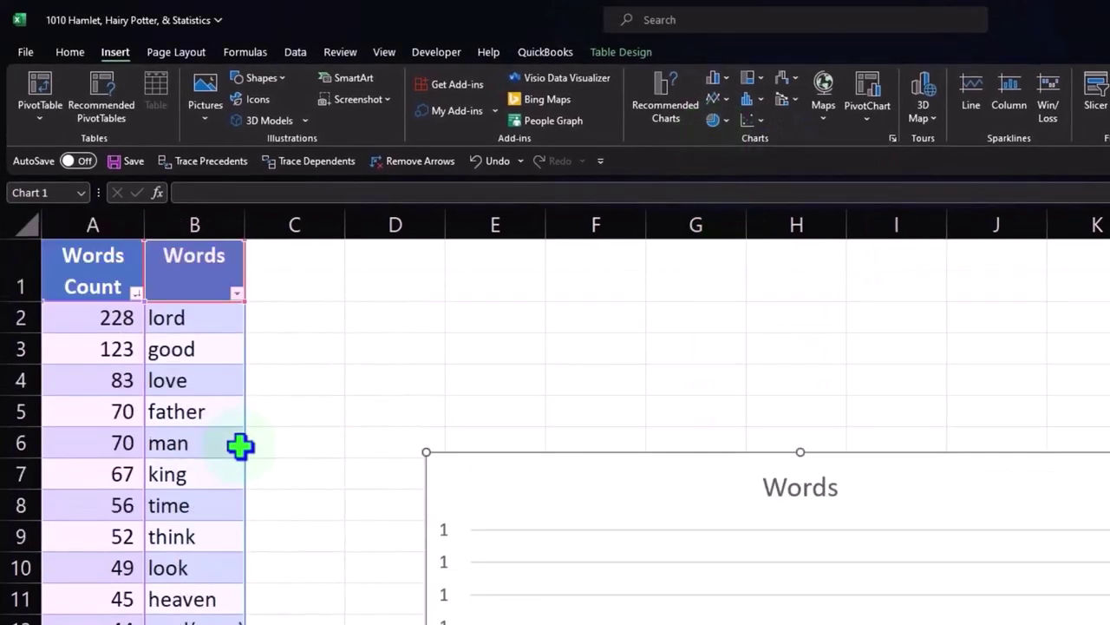
scroll(240, 445, down, 2)
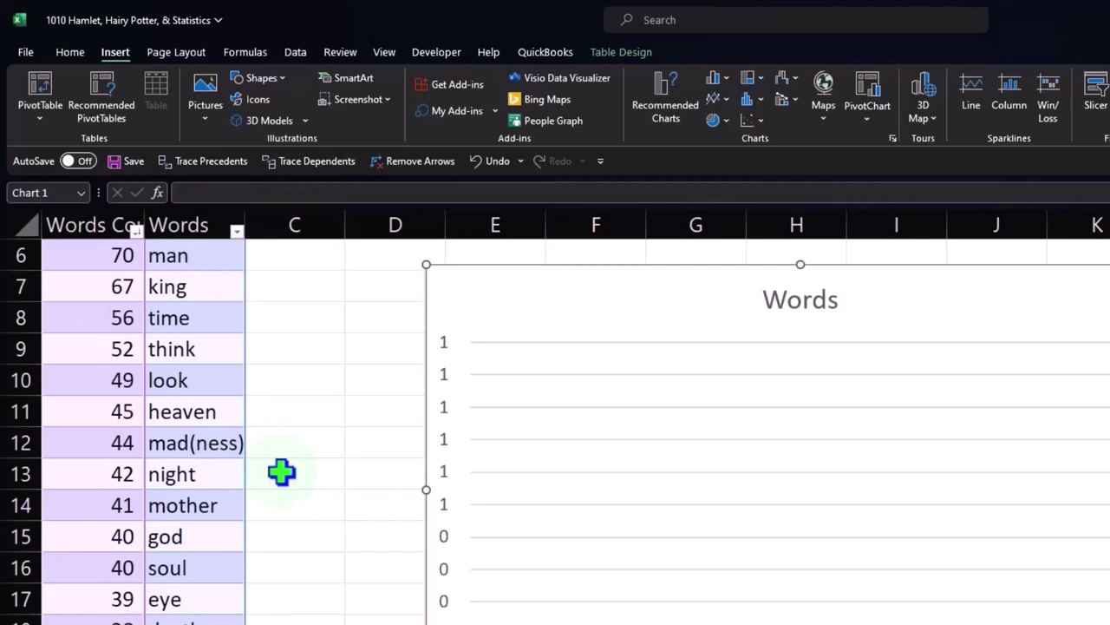
scroll(281, 471, up, 2)
click(508, 458)
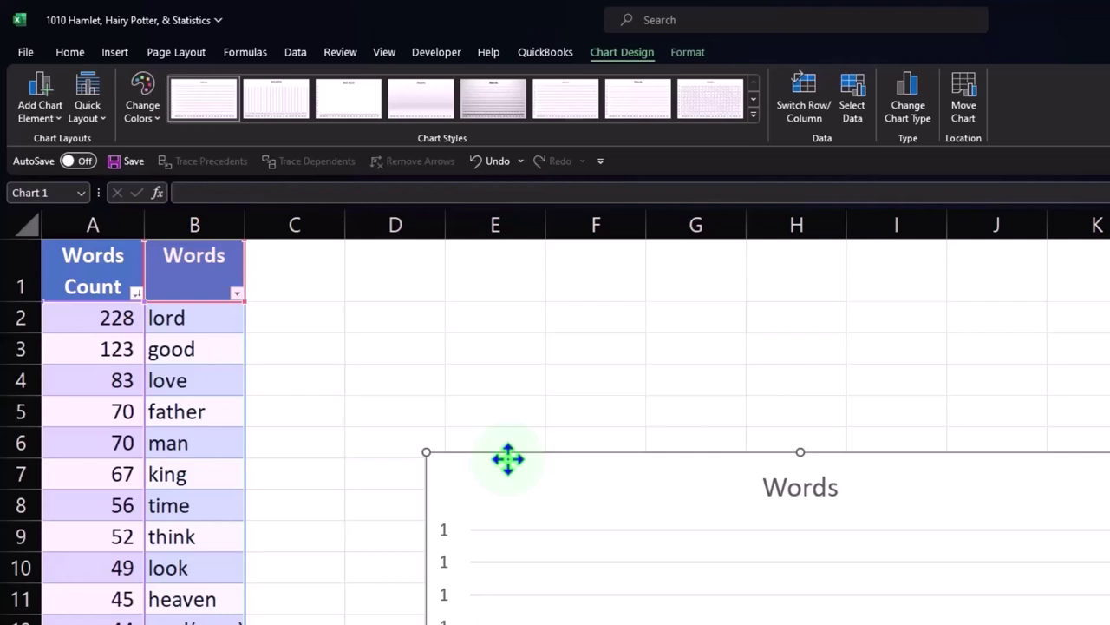
key(Delete)
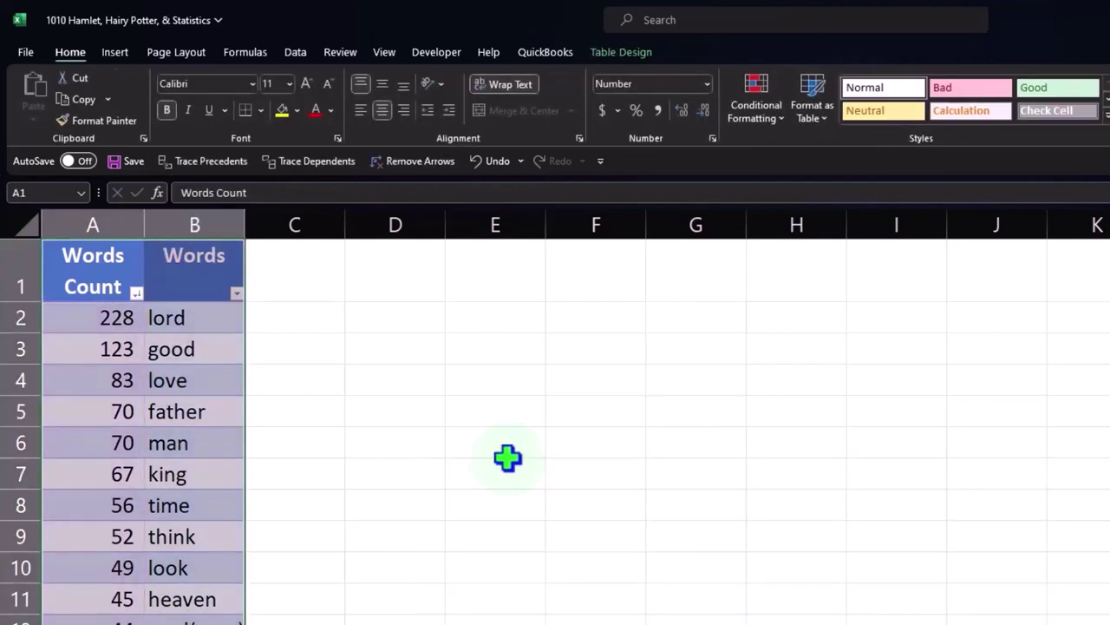
click(508, 458)
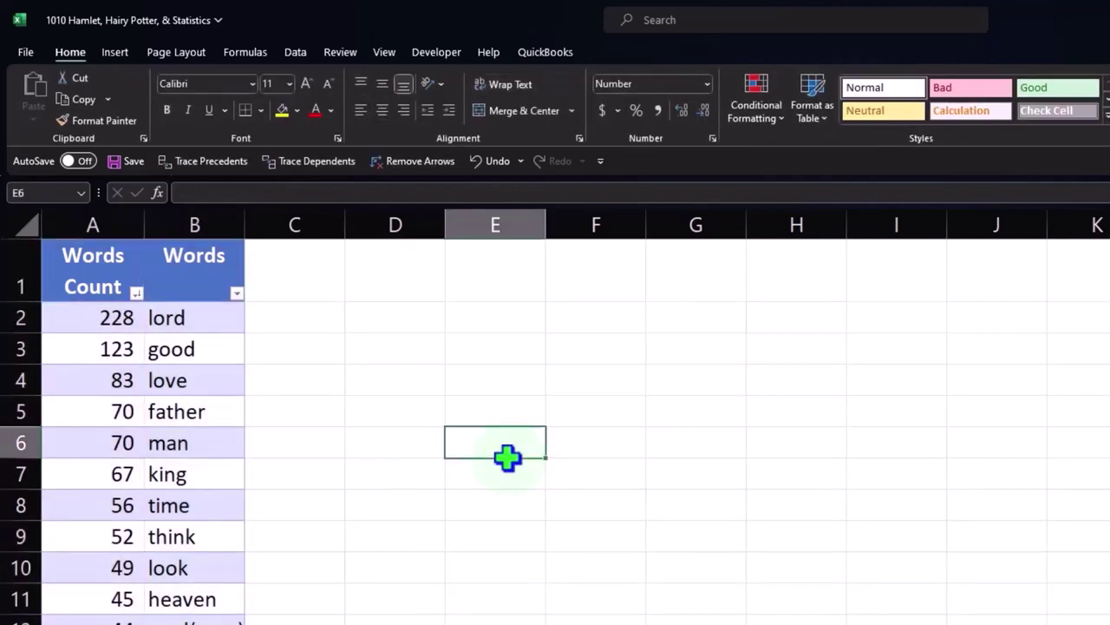
click(178, 293)
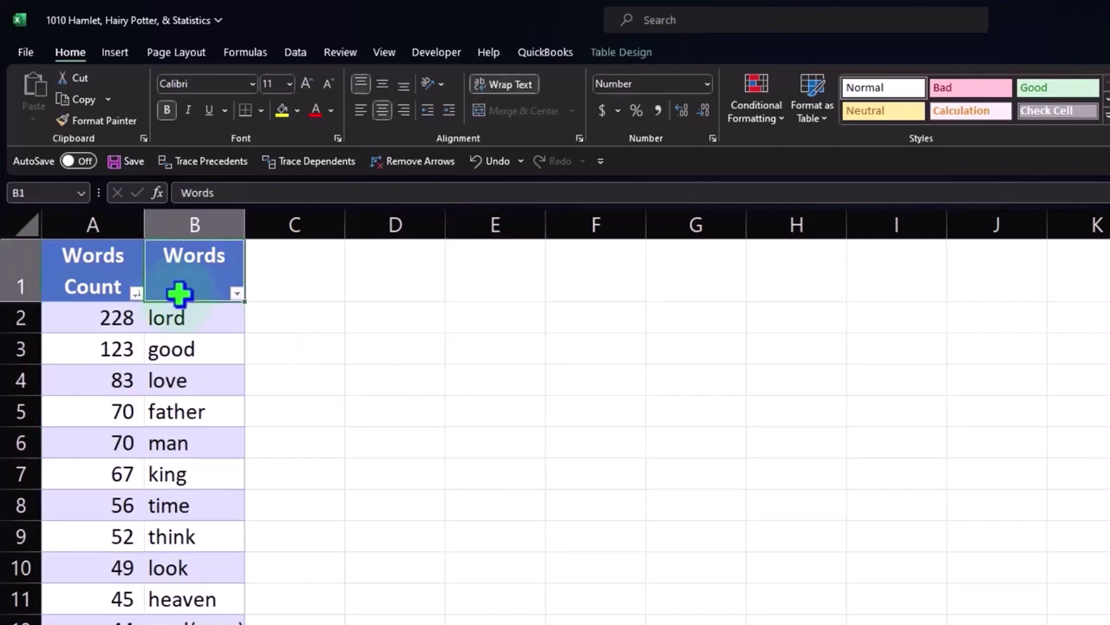
- Change the A1 header to 'Word Count' and undo the accidental column width change
double_click(134, 255)
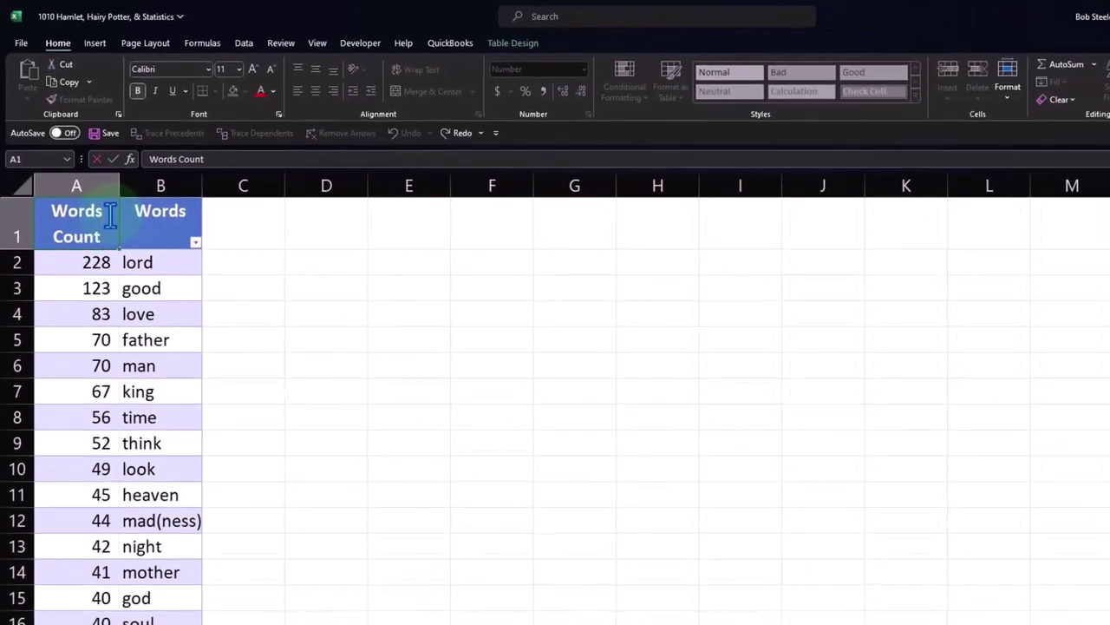
key(BackSpace)
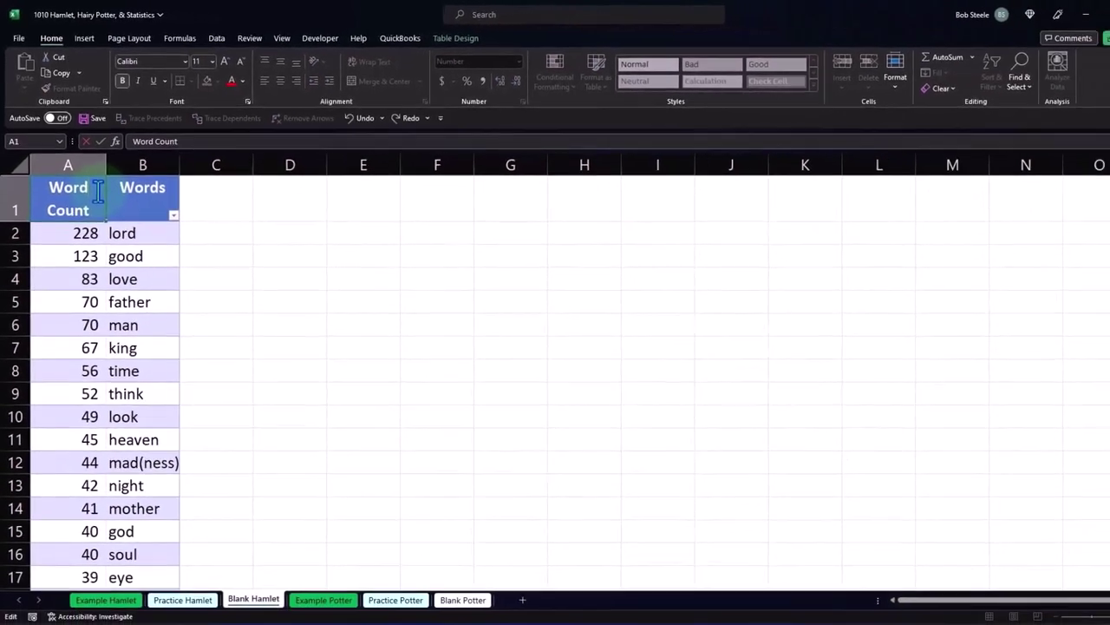
key(Return)
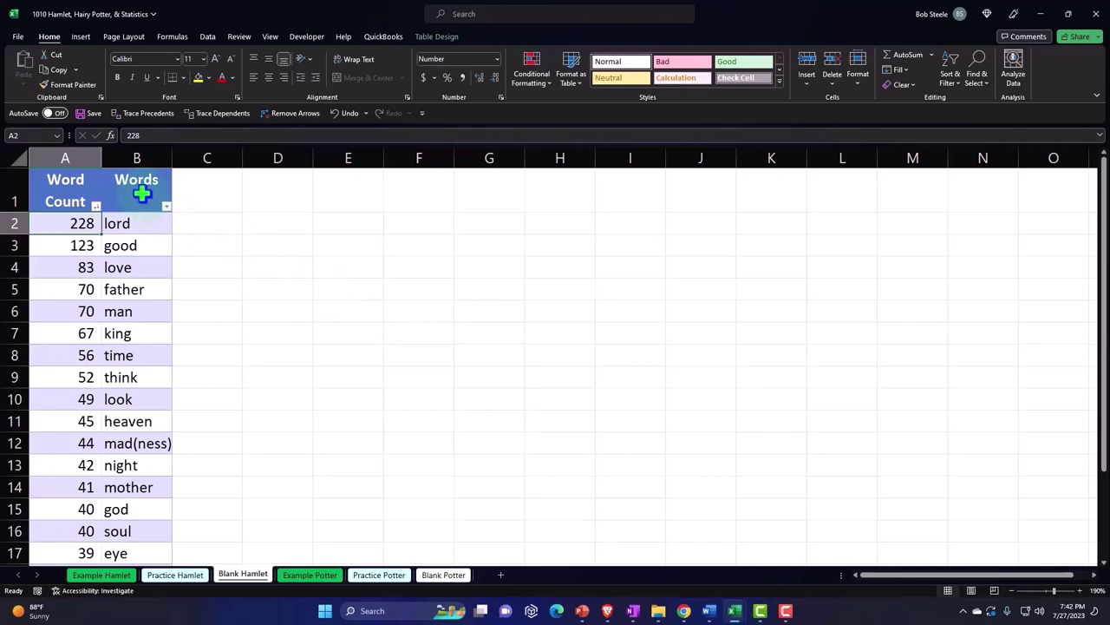
key(ctrl+z)
click(228, 333)
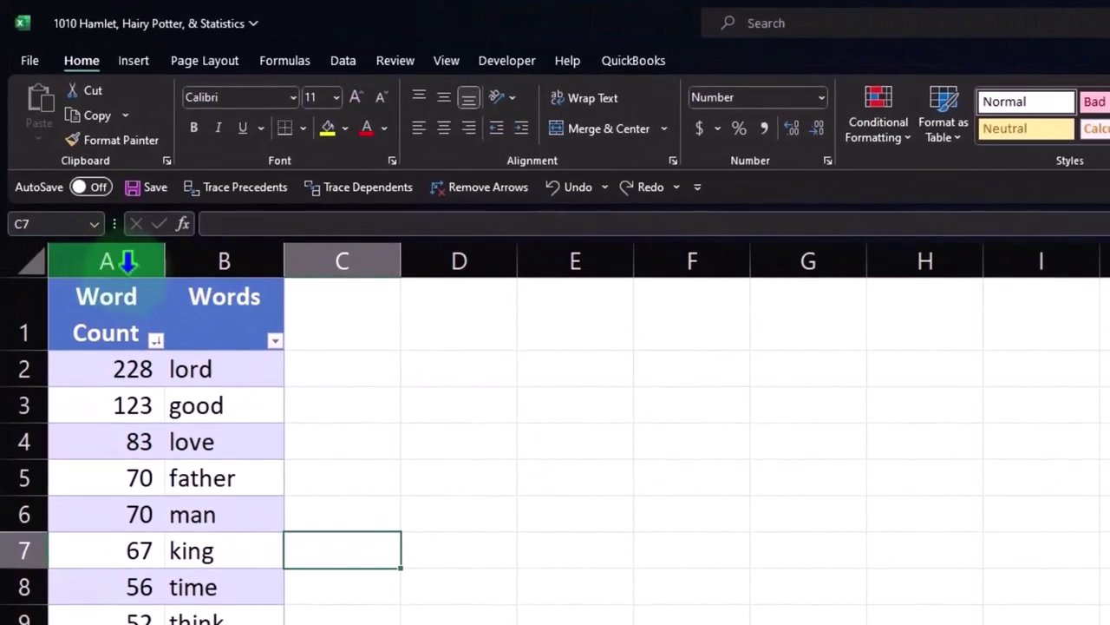
- Move the Words column into column A, placing Word Count in column B
click(253, 249)
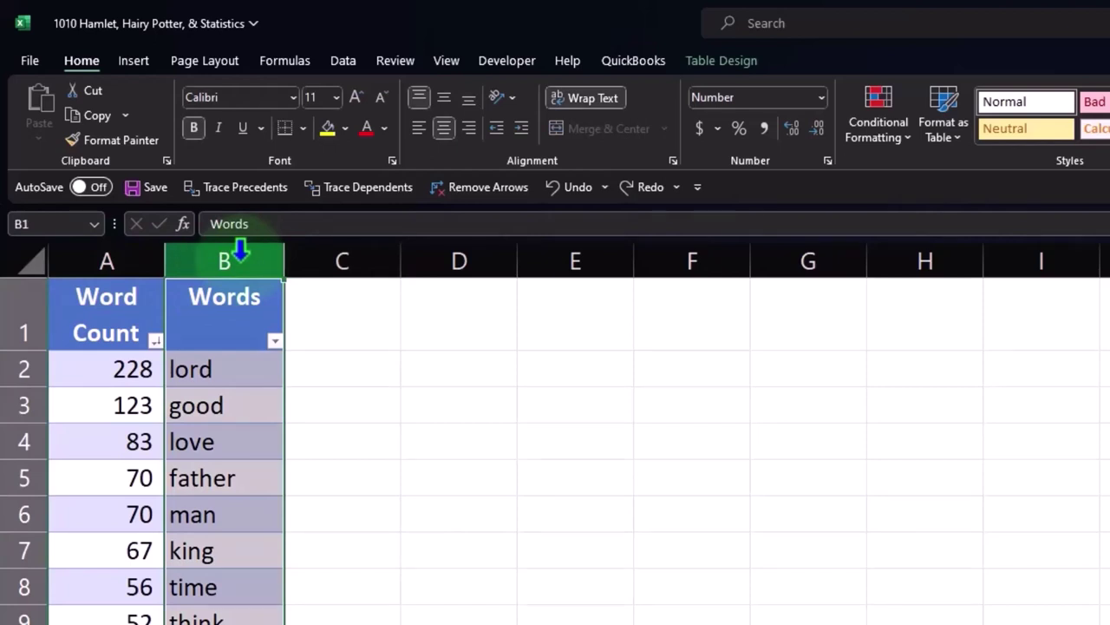
scroll(235, 287, down, 4)
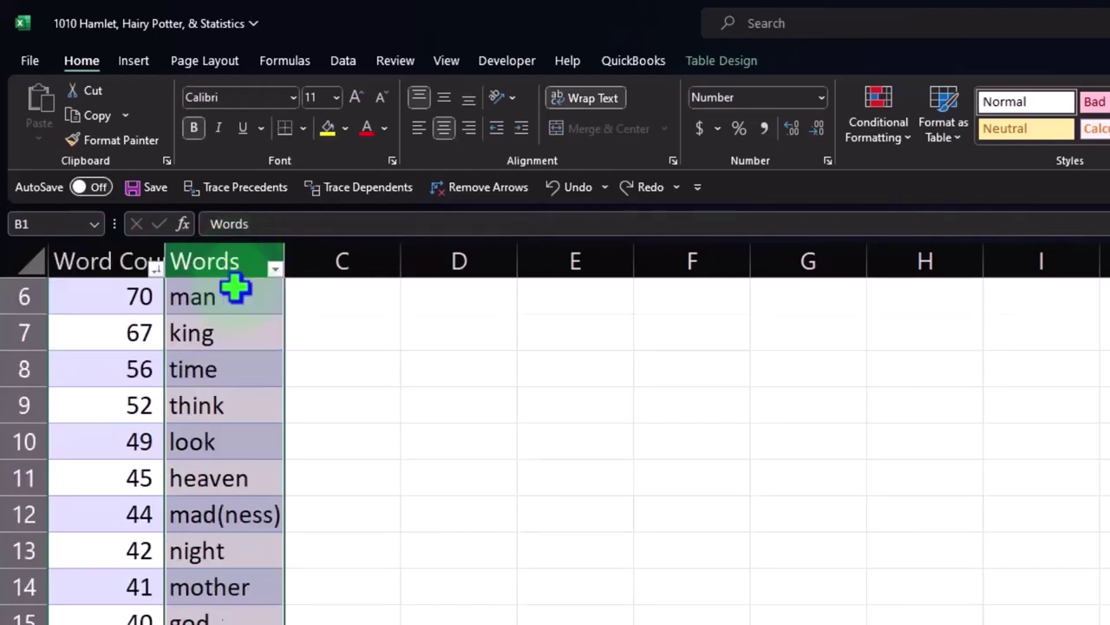
scroll(235, 305, up, 4)
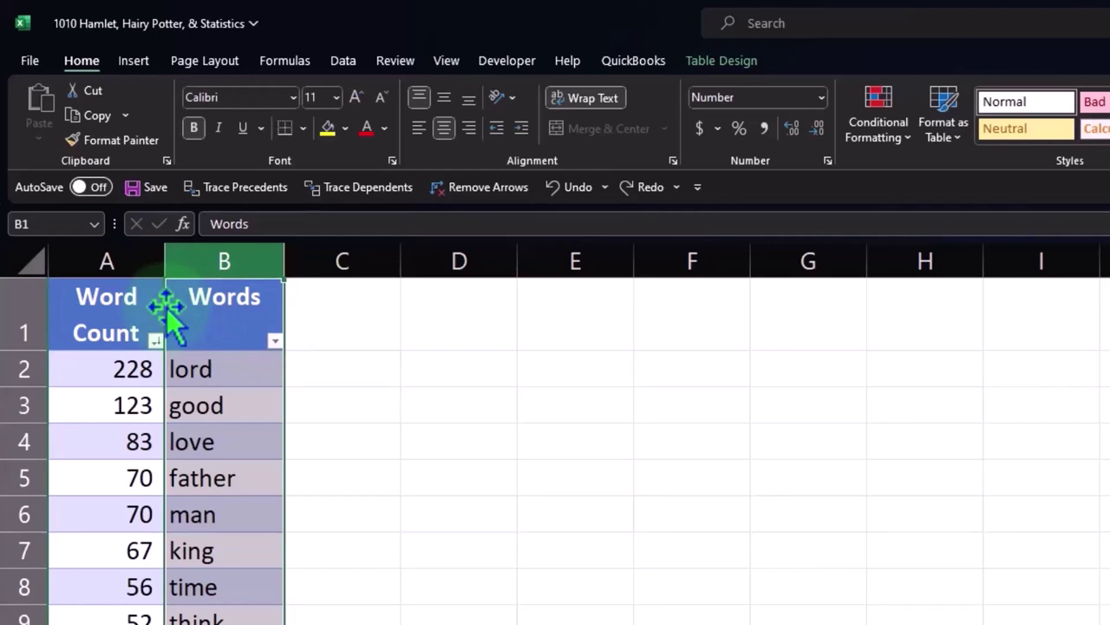
drag(170, 310, 62, 309)
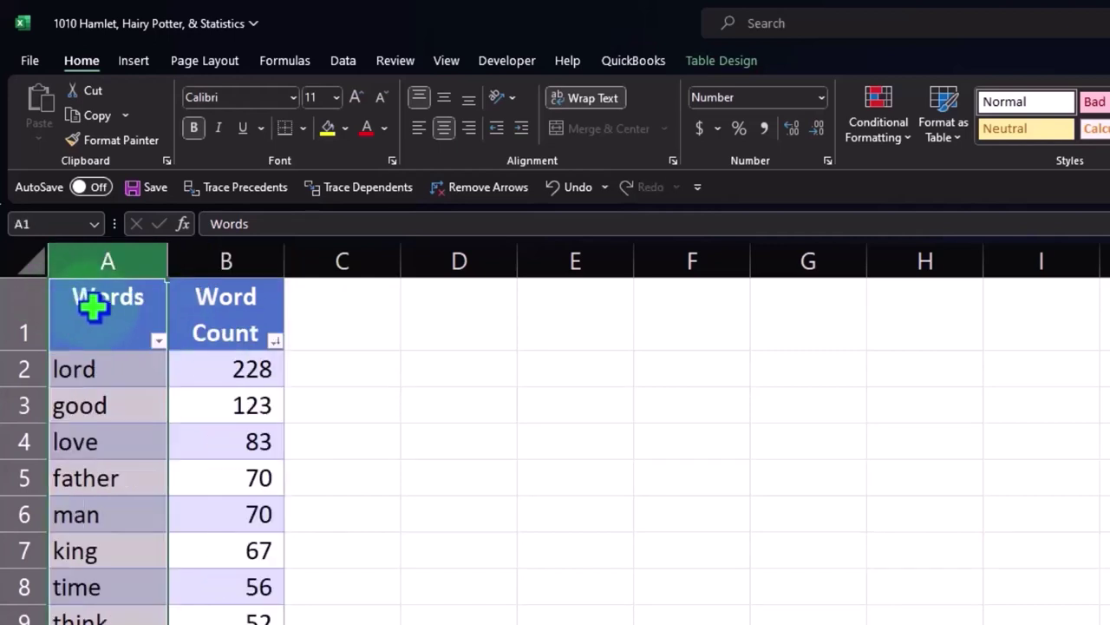
click(101, 308)
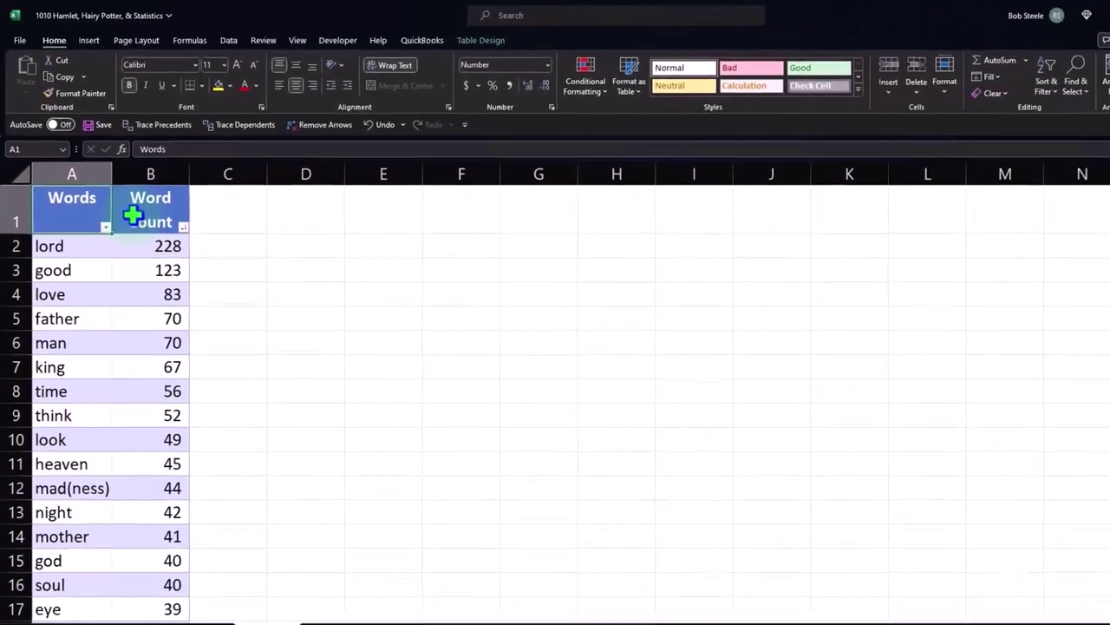
click(132, 215)
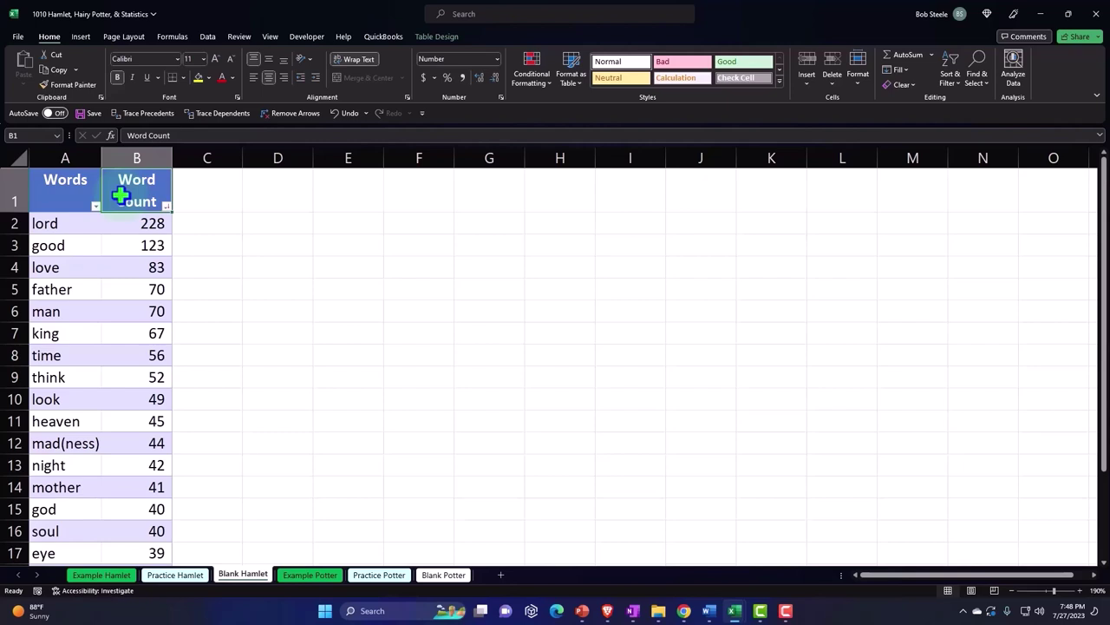
- Select the whole table A1:B21, headers included, and show the Insert ribbon
key(Right)
key(Right)
key(Right)
key(Down)
key(Down)
key(Down)
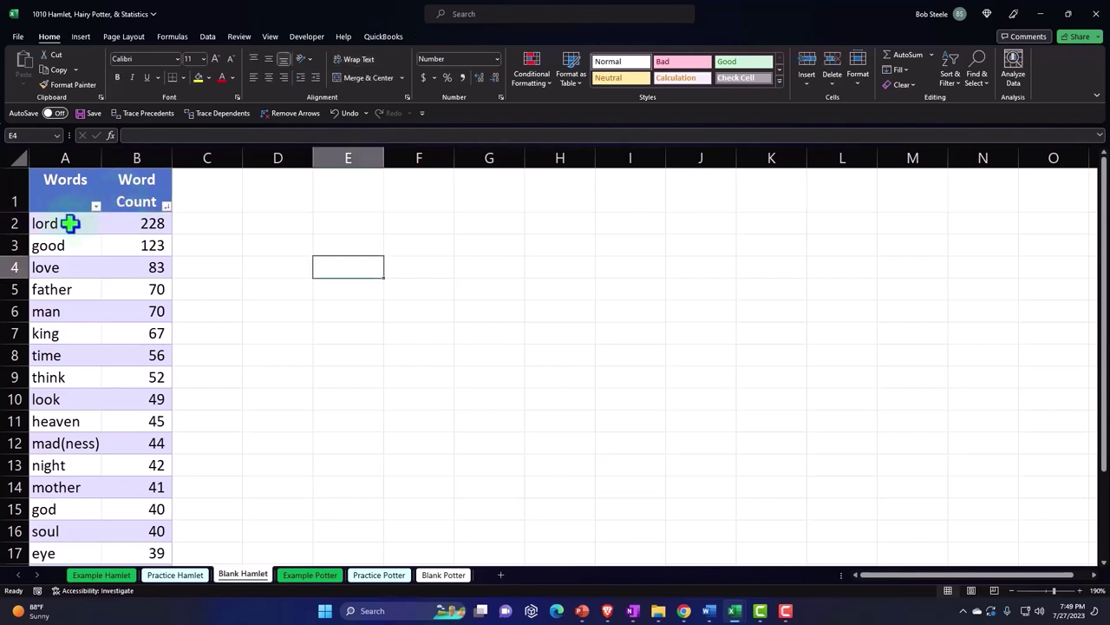
drag(69, 223, 130, 521)
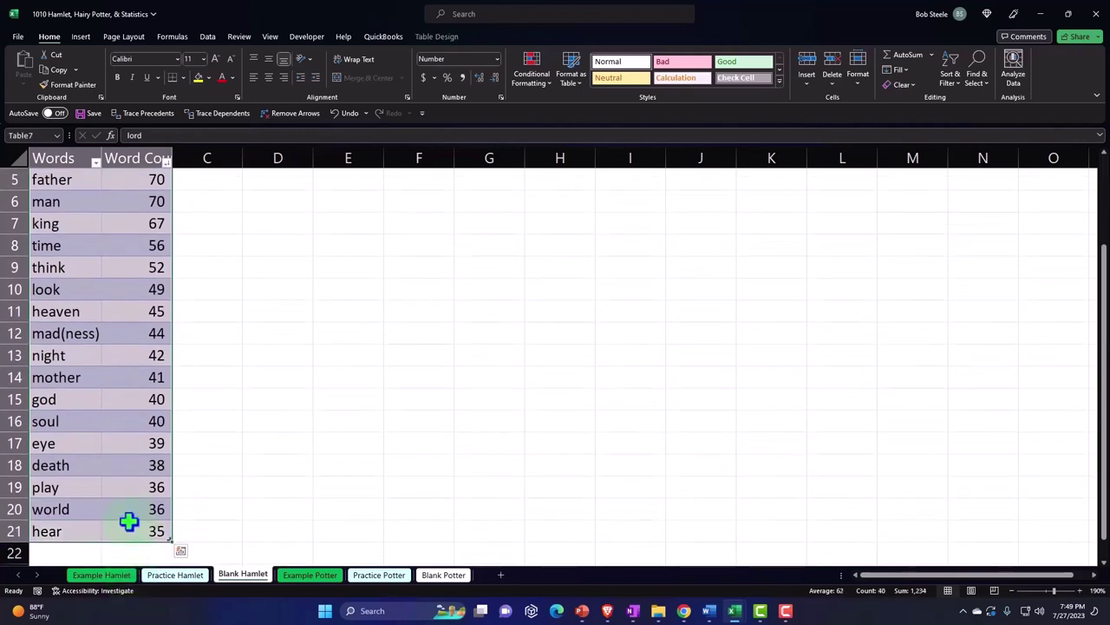
scroll(126, 512, up, 2)
drag(55, 179, 136, 536)
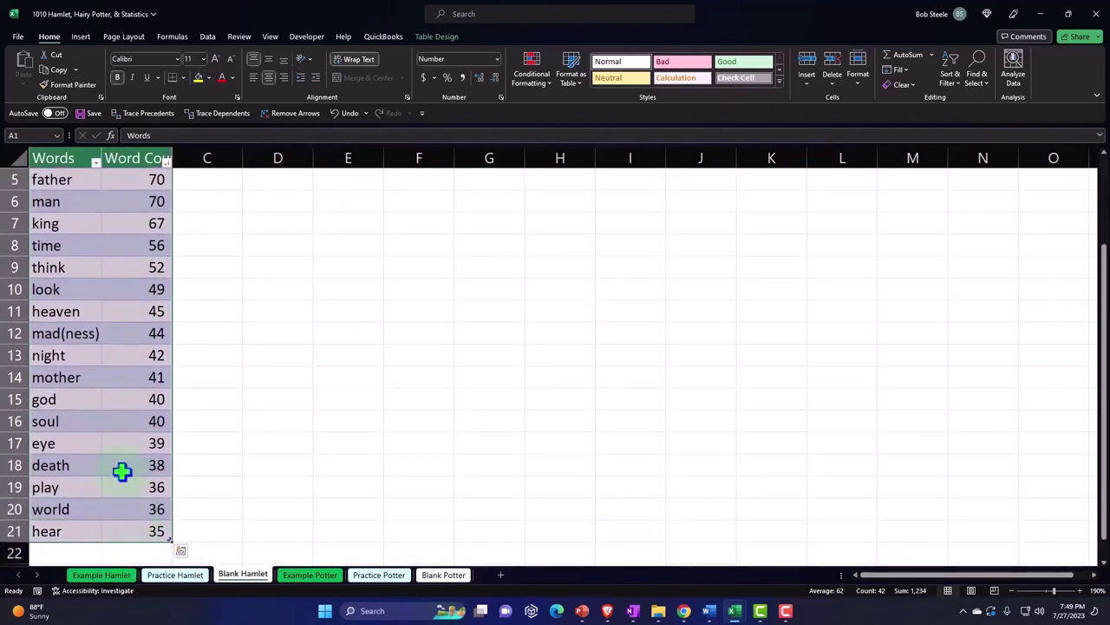
scroll(89, 395, up, 2)
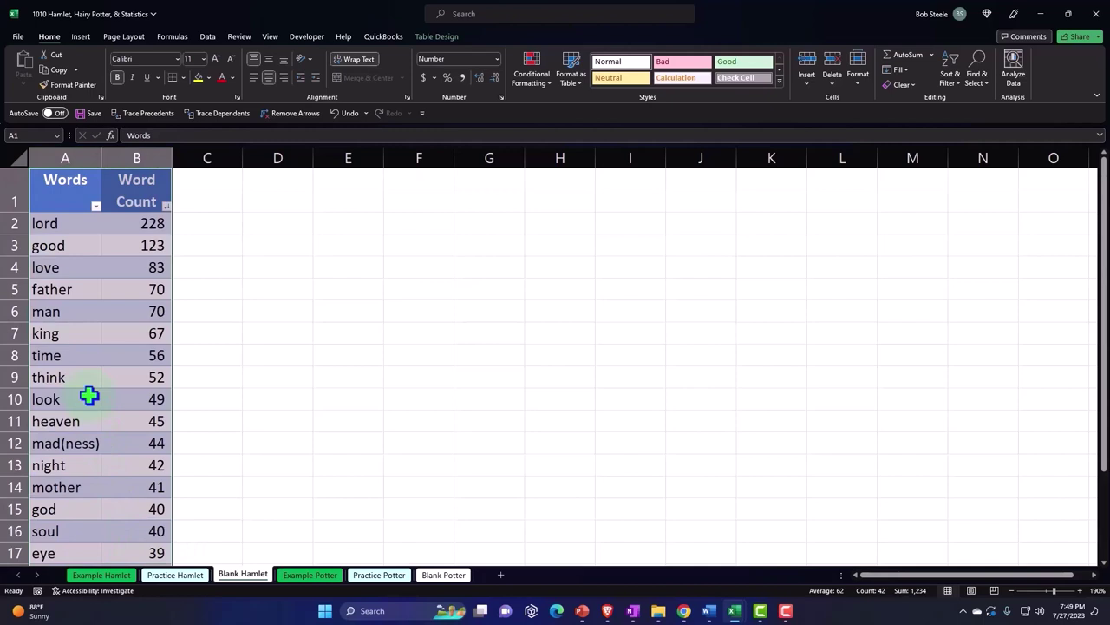
click(79, 38)
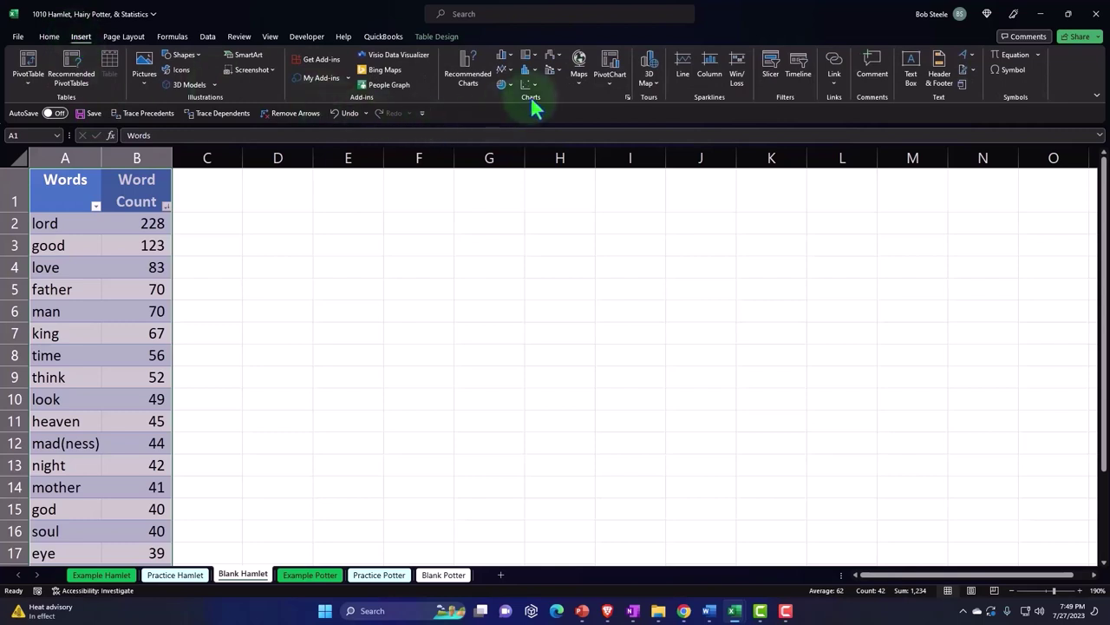
- Open the column and bar chart list to preview a clustered column chart of the word counts
click(510, 56)
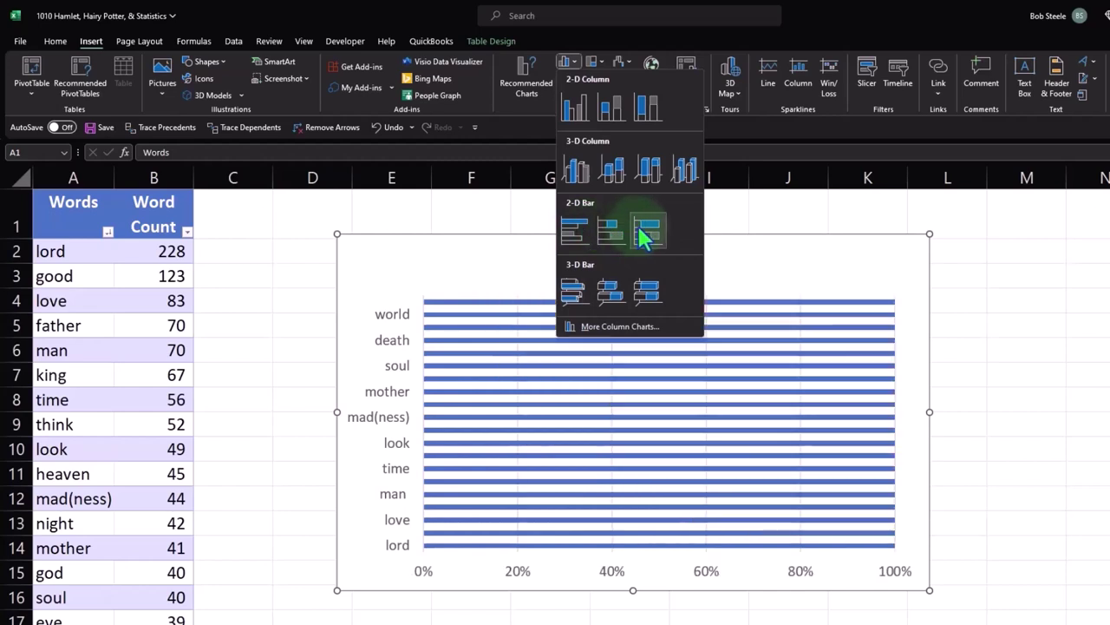
- Insert a clustered column chart, move it beside the table, and title it 'Hamlet Word Count'
click(569, 121)
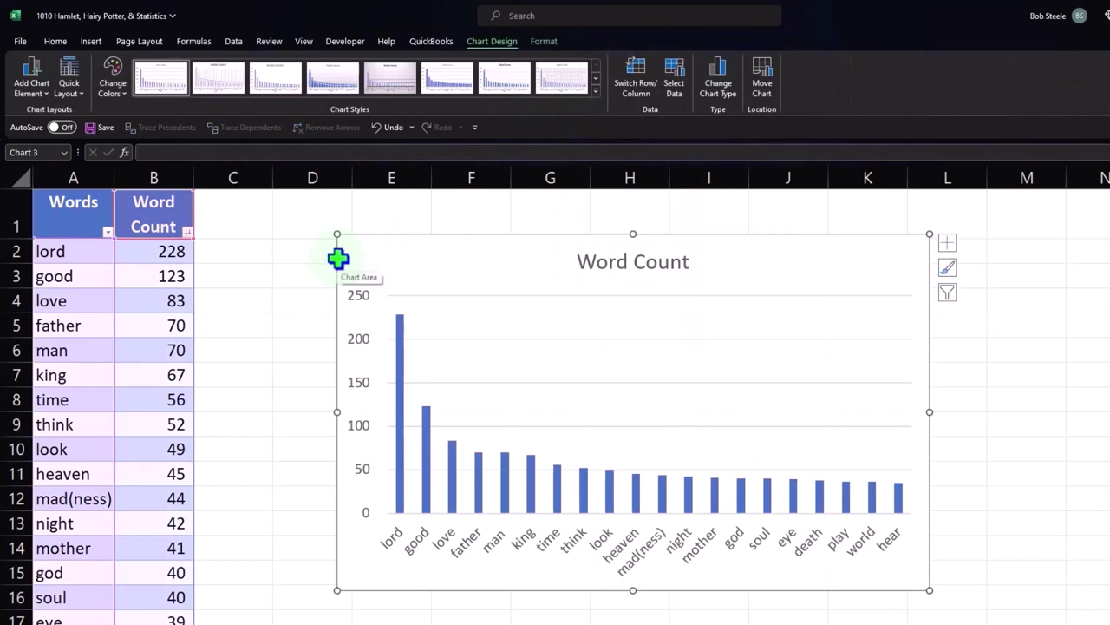
drag(339, 259, 217, 230)
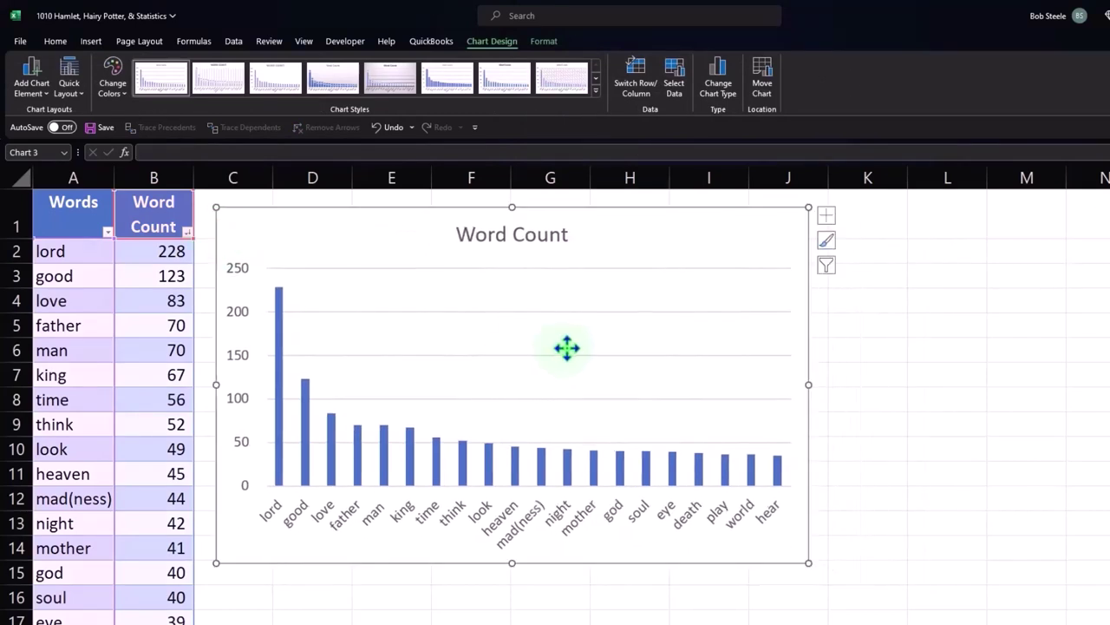
click(481, 232)
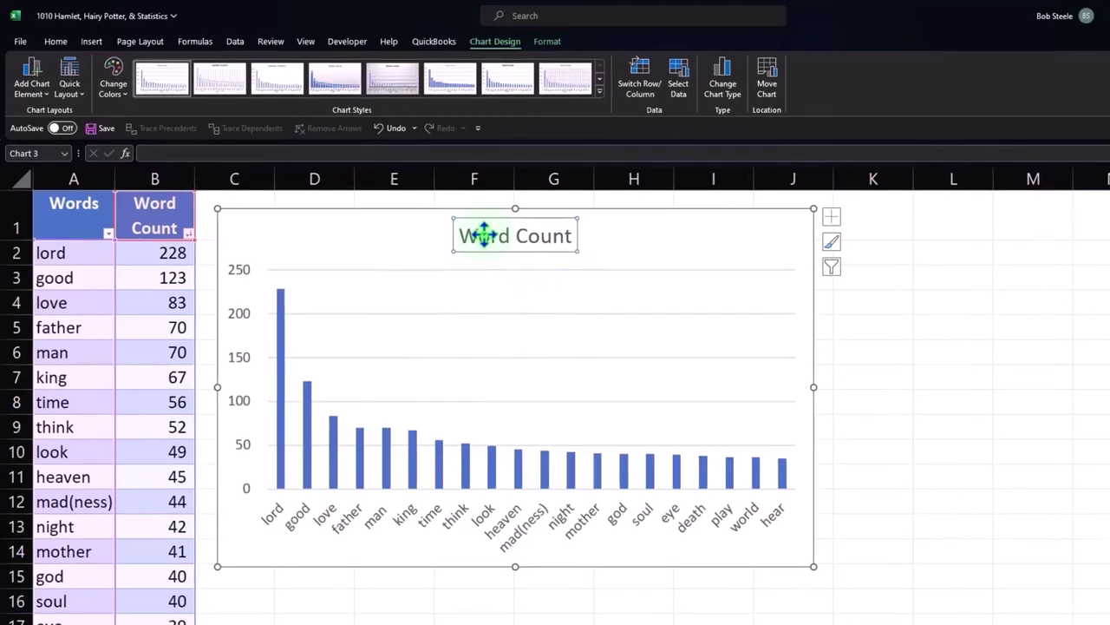
click(513, 249)
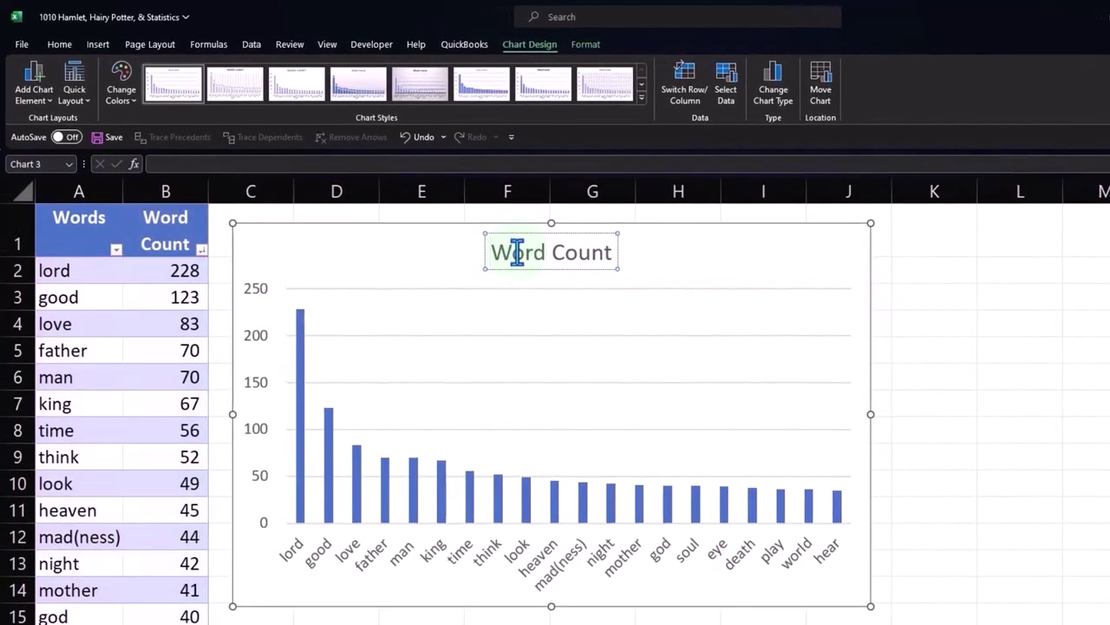
text(Hamlet)
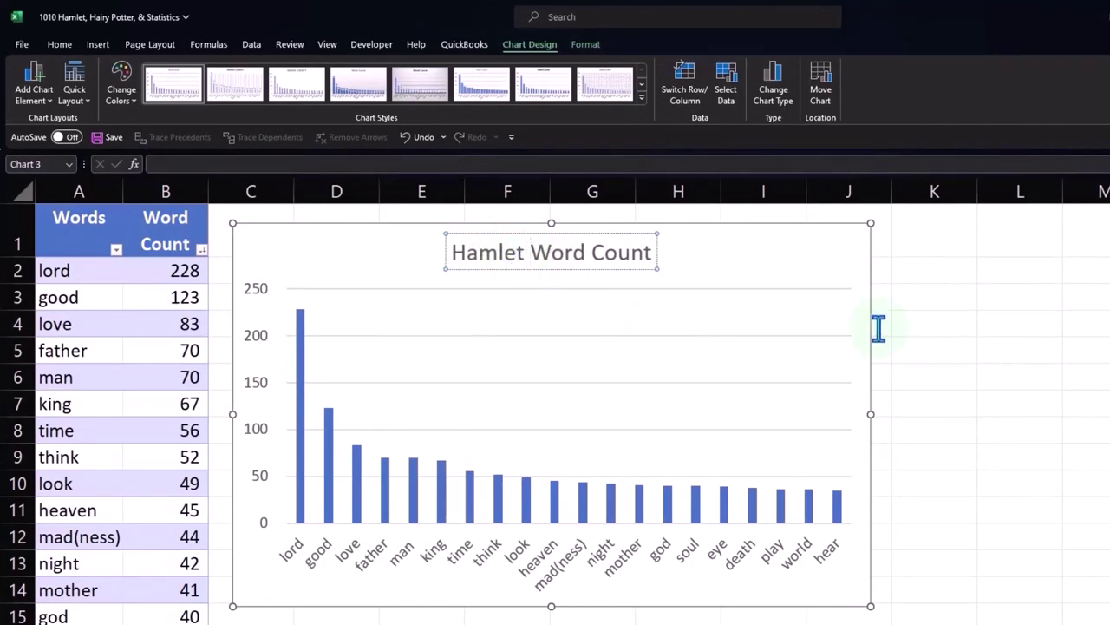
click(967, 317)
- Enlarge the chart out toward column L and deselect it
click(868, 607)
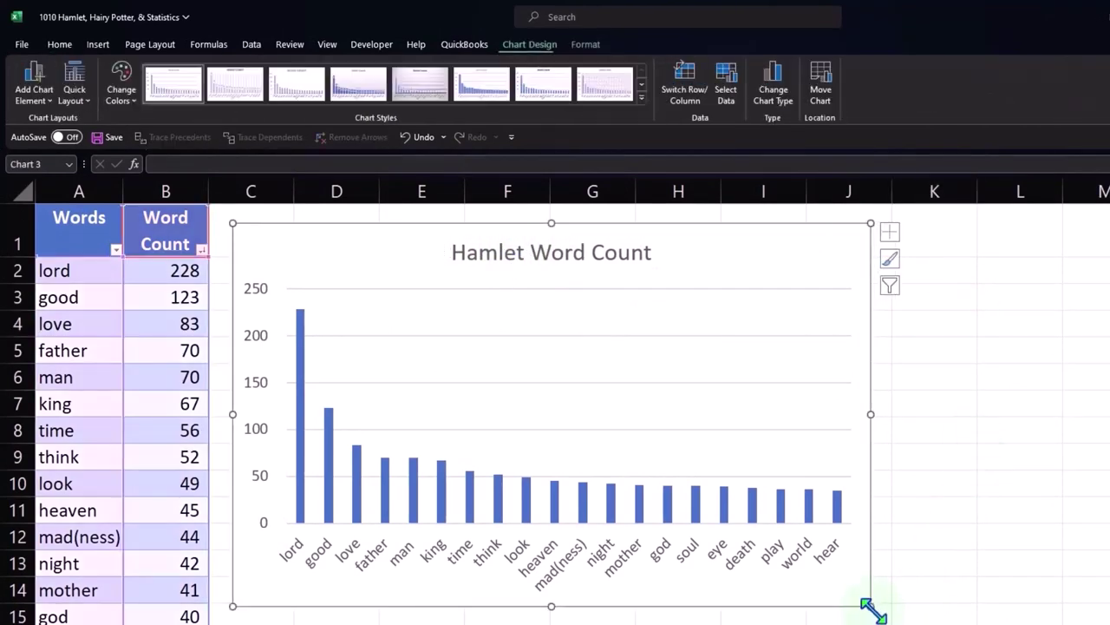
drag(872, 608, 1074, 623)
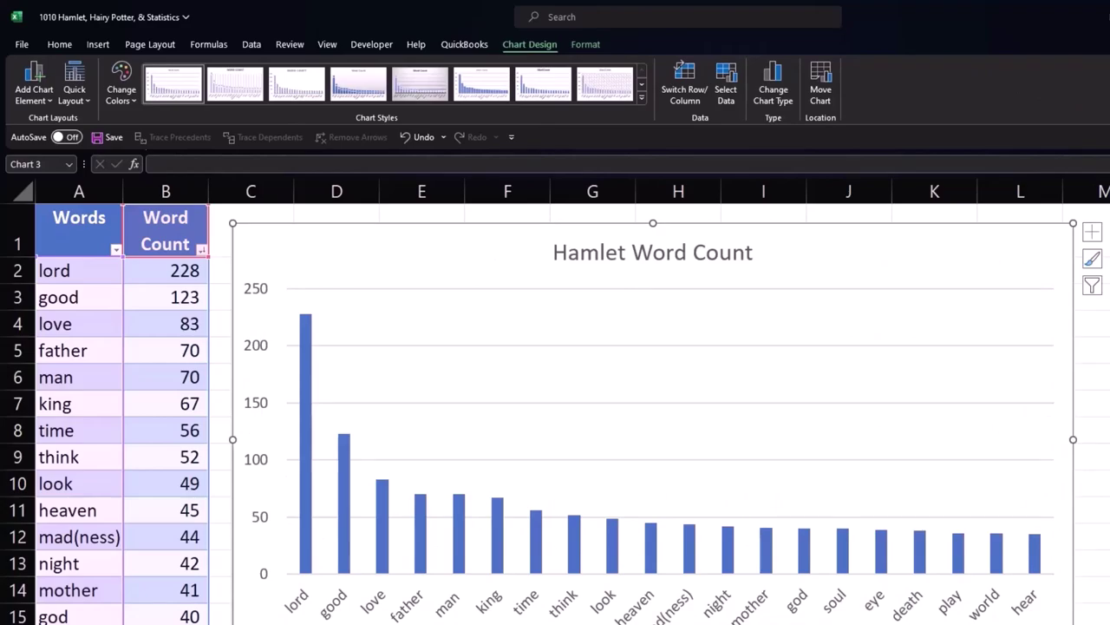
click(1109, 483)
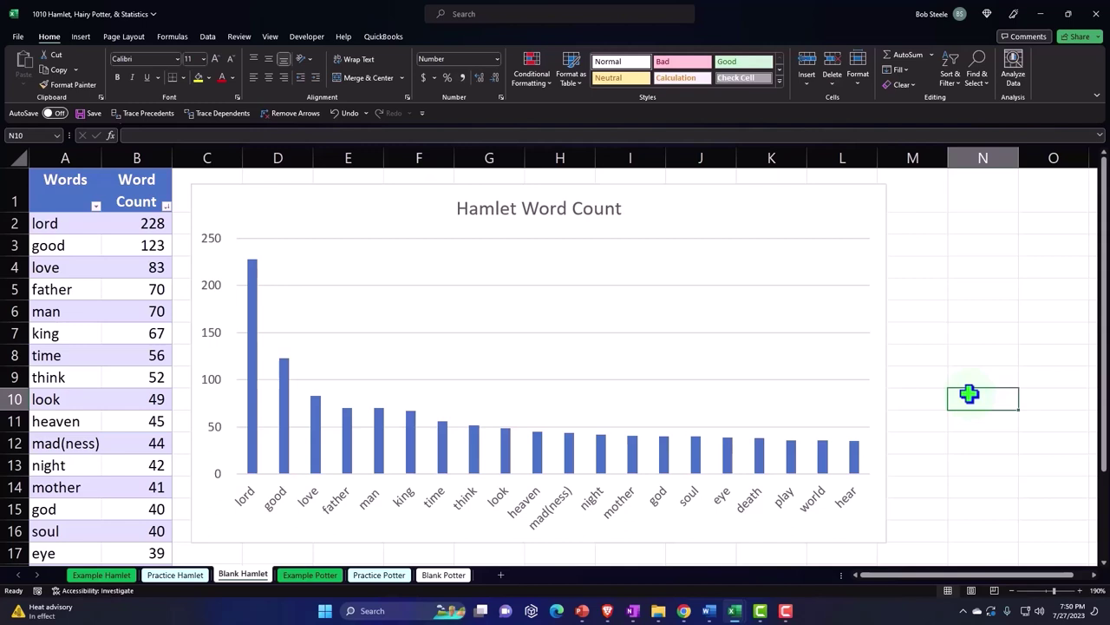
- View the Statistic Chart types such as Histogram on the Insert tab, closing without choosing one
click(81, 37)
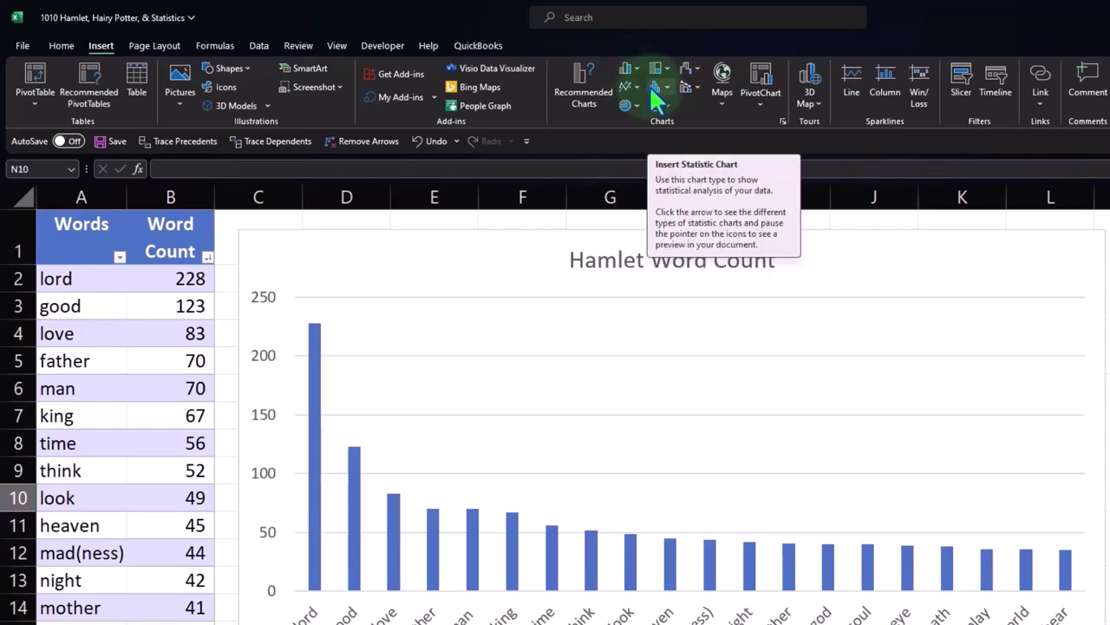
click(665, 87)
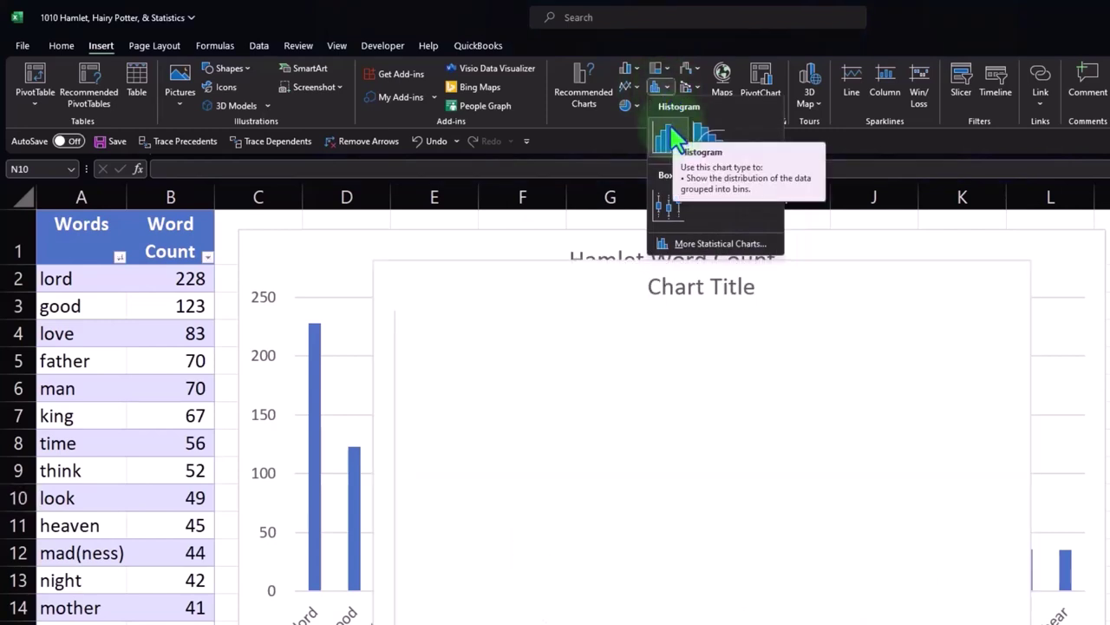
click(662, 87)
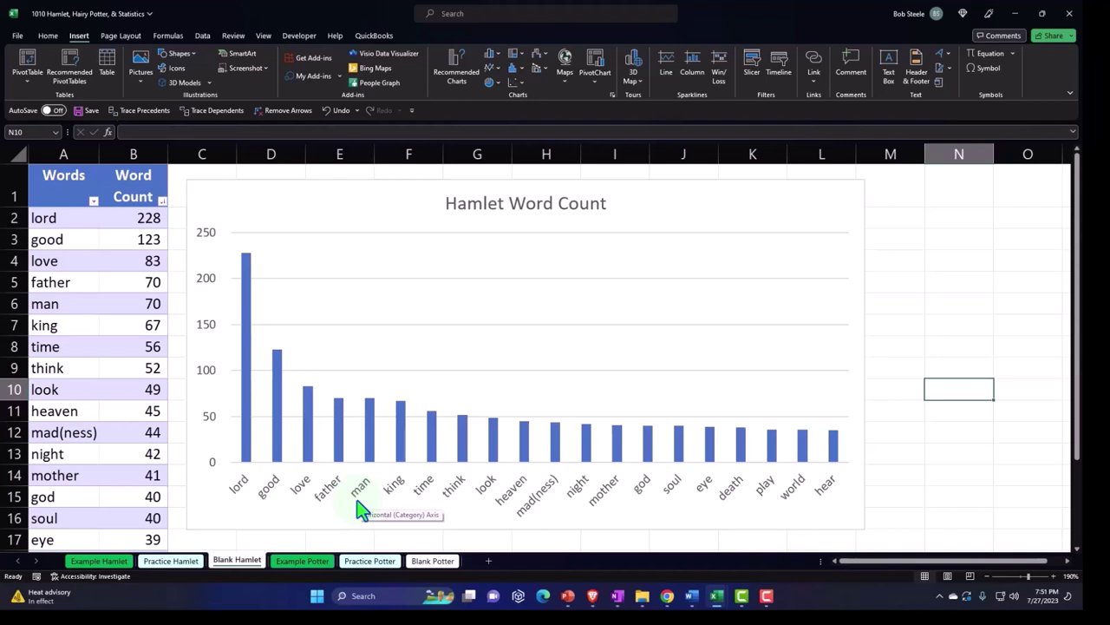
click(103, 240)
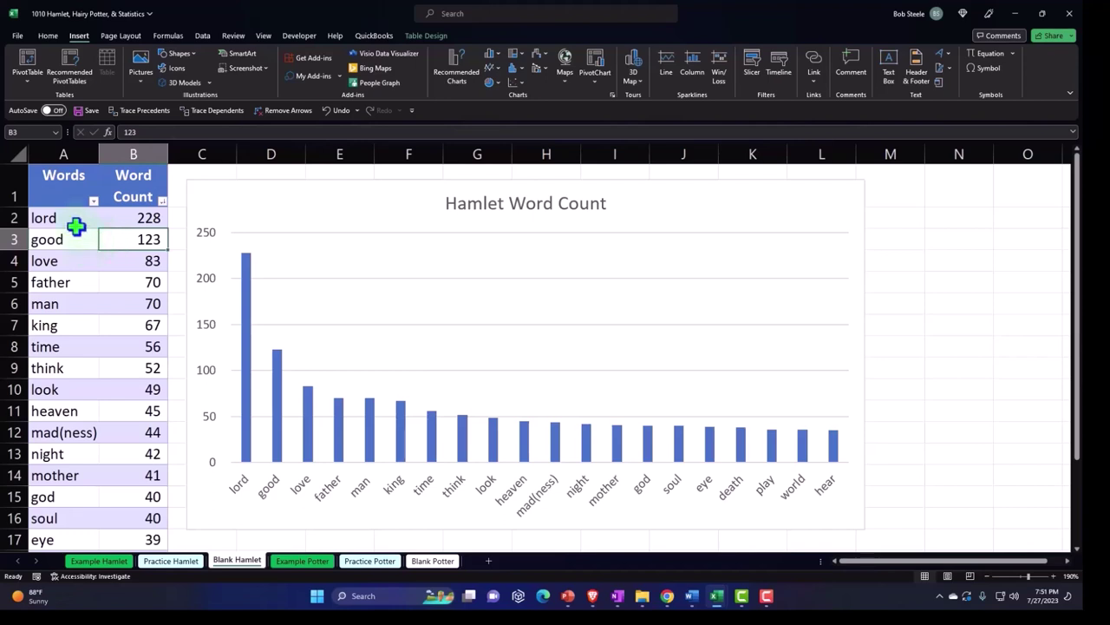
drag(75, 221, 116, 301)
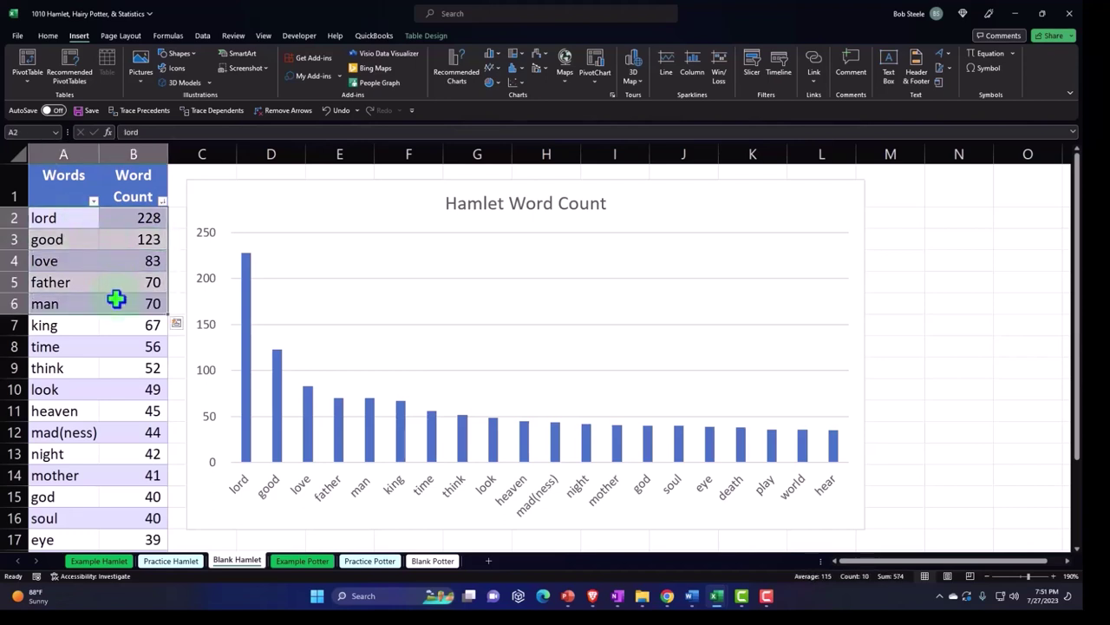
drag(84, 226, 116, 236)
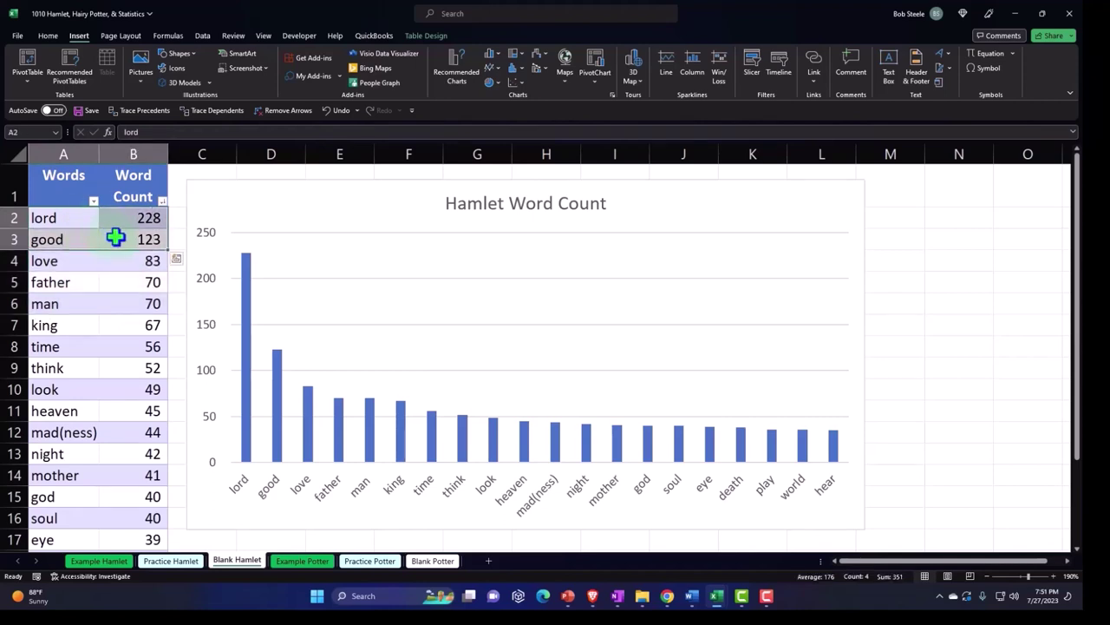
mouse_move(277, 415)
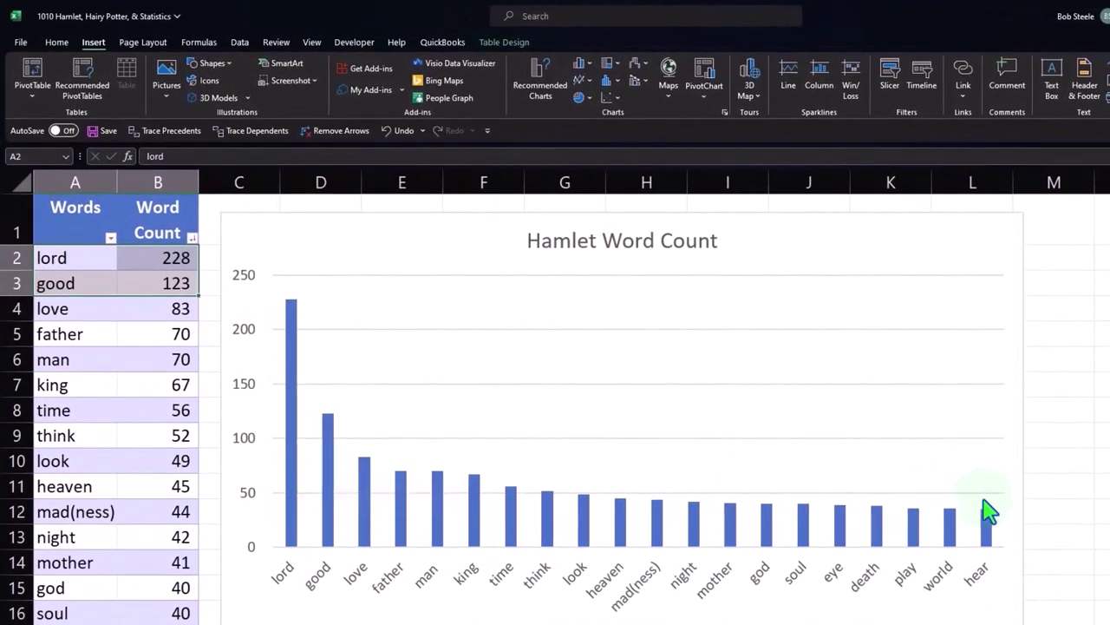
click(1053, 531)
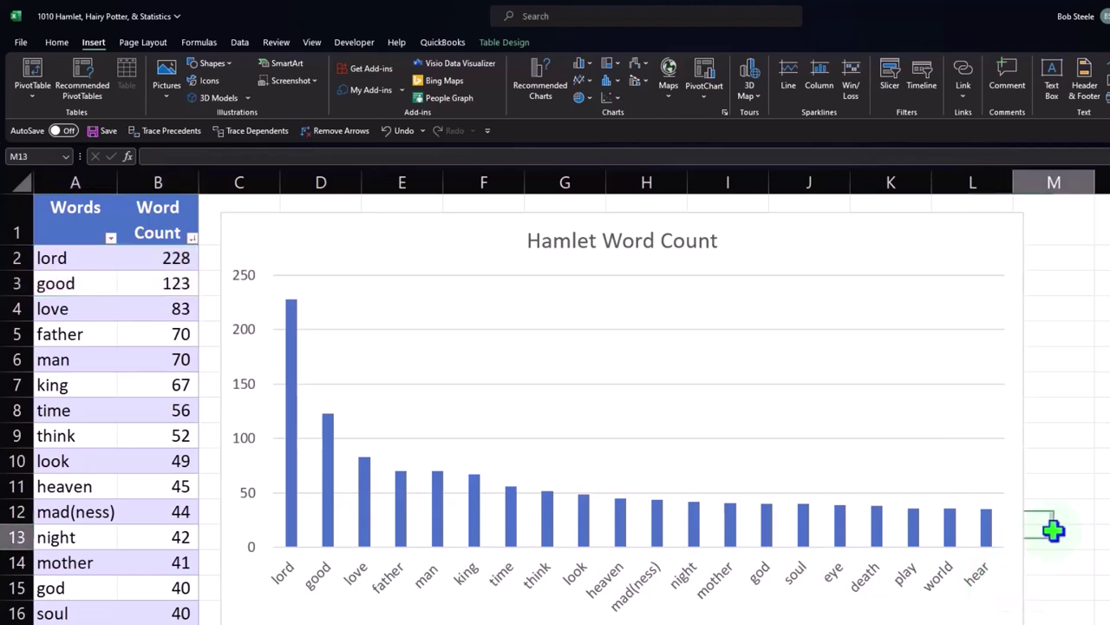